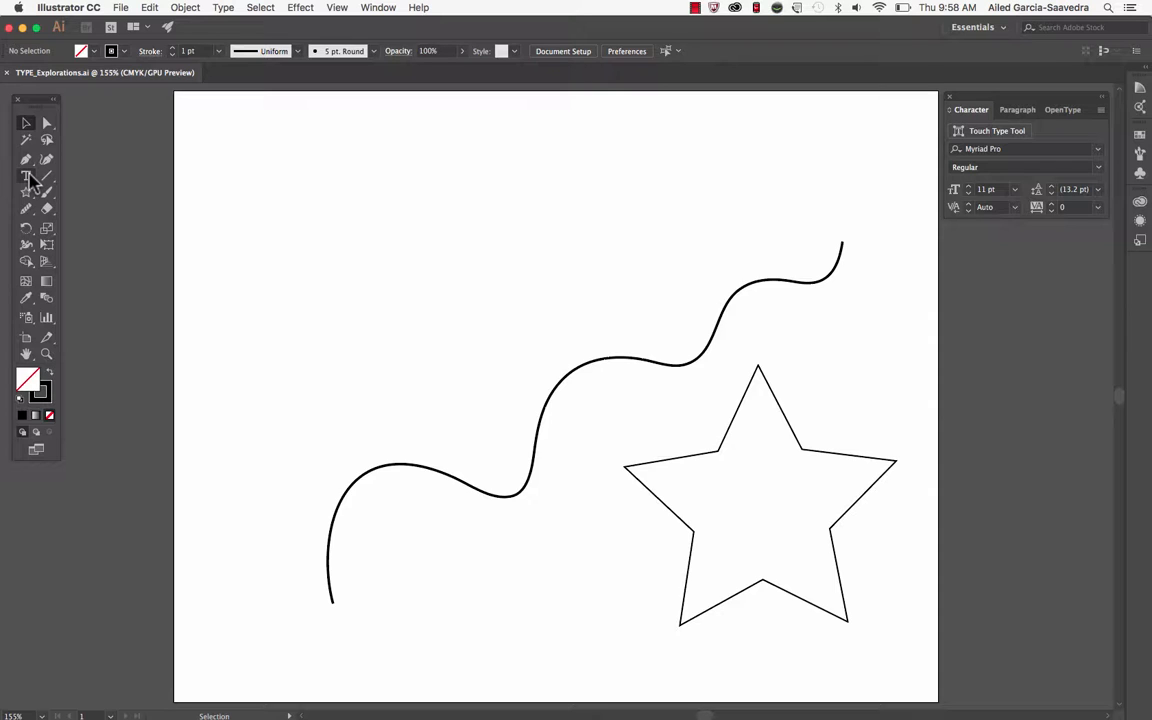
Add the point text "Hello there!" near the artboard's upper-left corner and nudge it slightly to the right
click(27, 176)
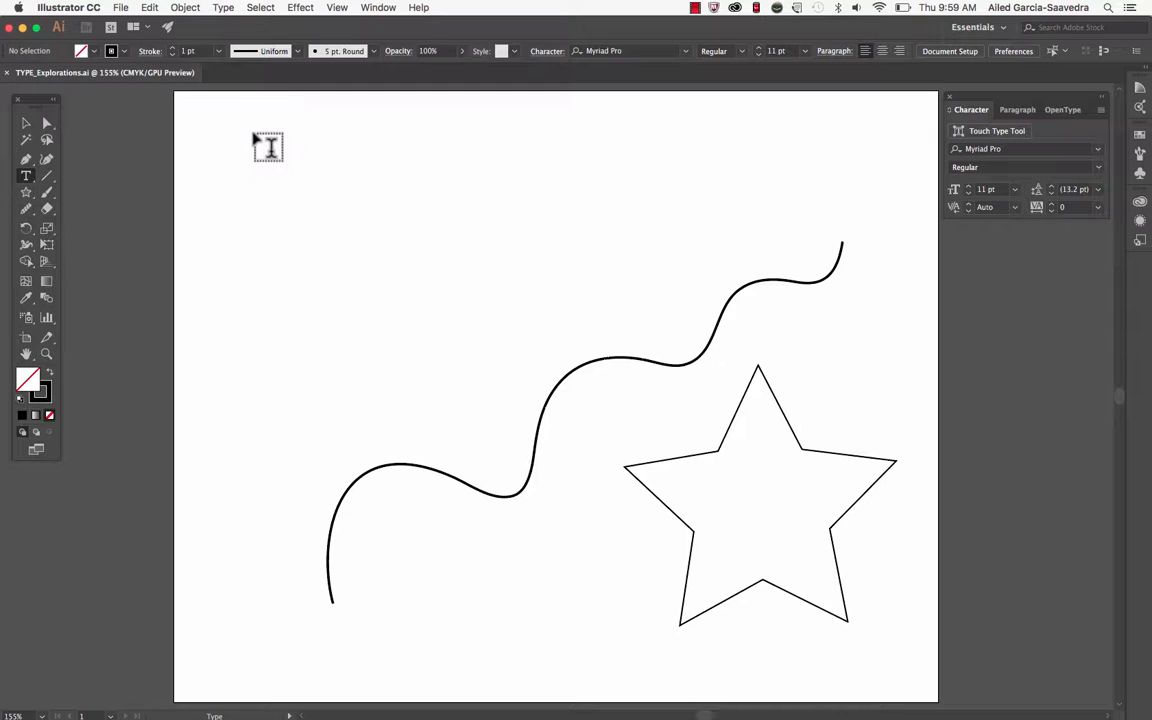
click(252, 133)
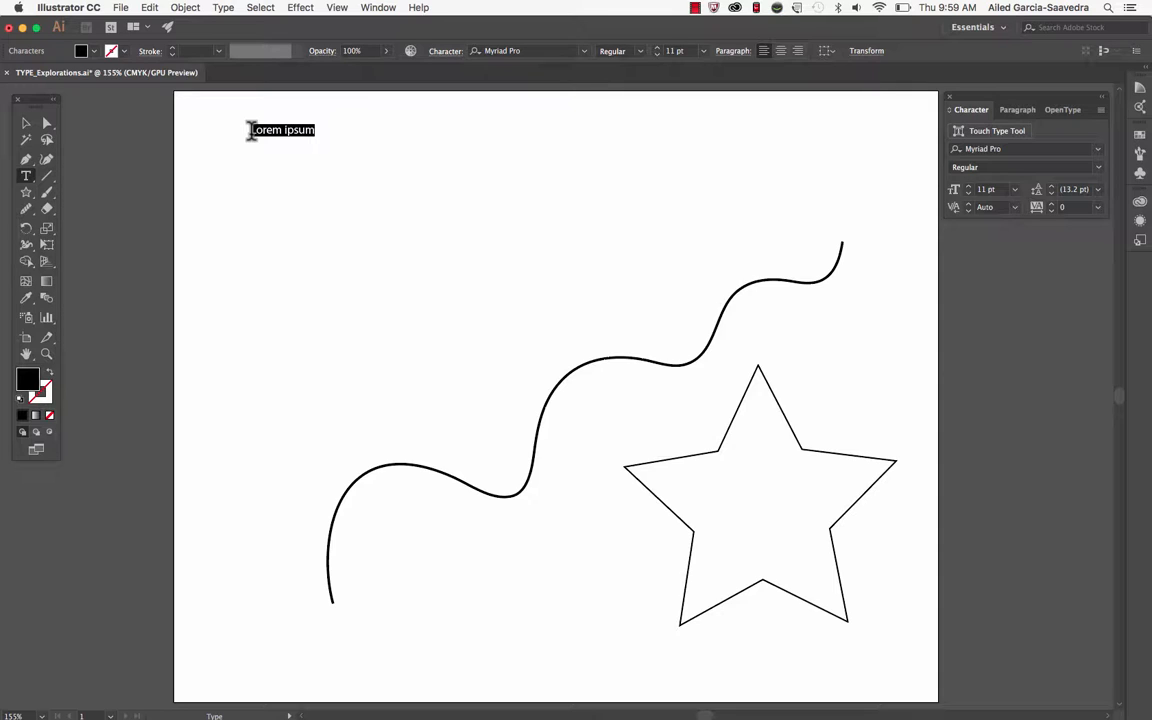
key(BackSpace)
text(Hello there!)
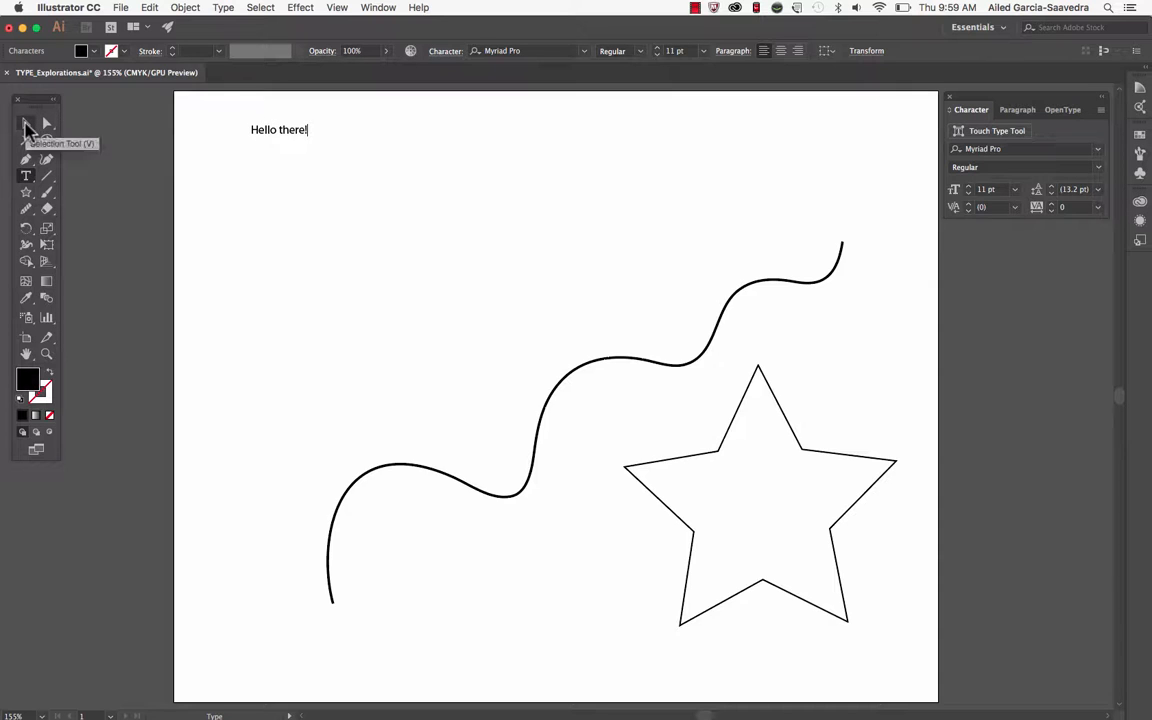
click(27, 125)
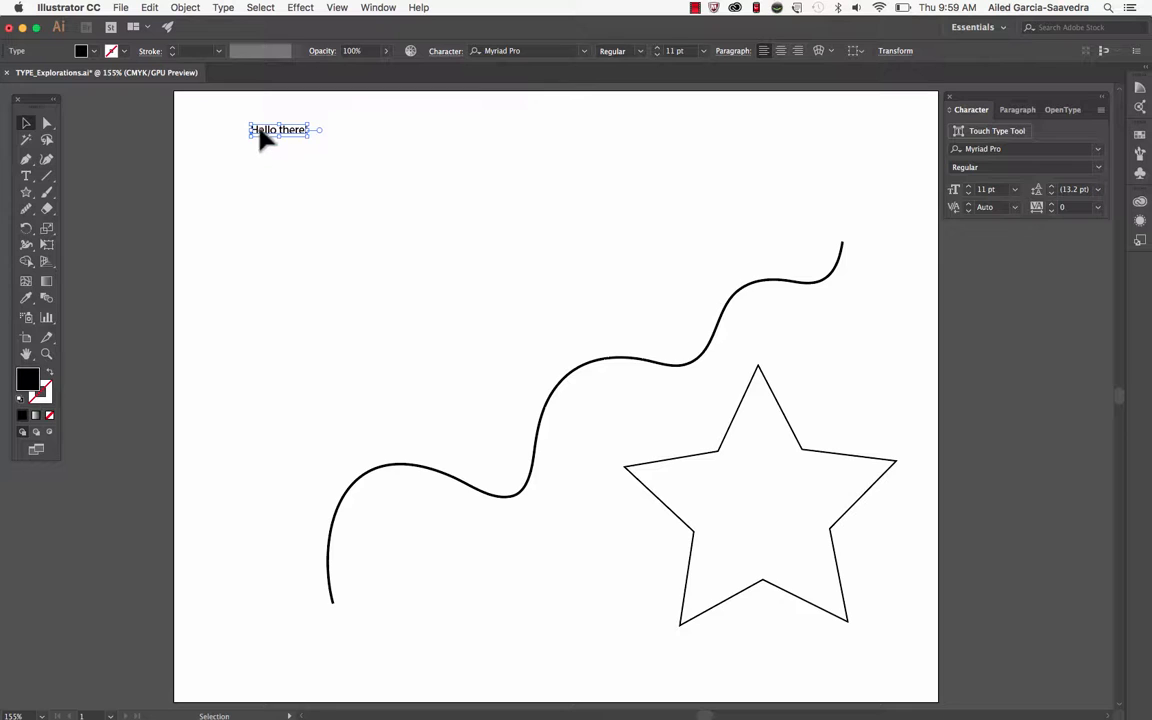
drag(262, 134, 294, 136)
Give all characters of the "Hello there!" text a red fill and a green 0.5 pt stroke
triple_click(290, 140)
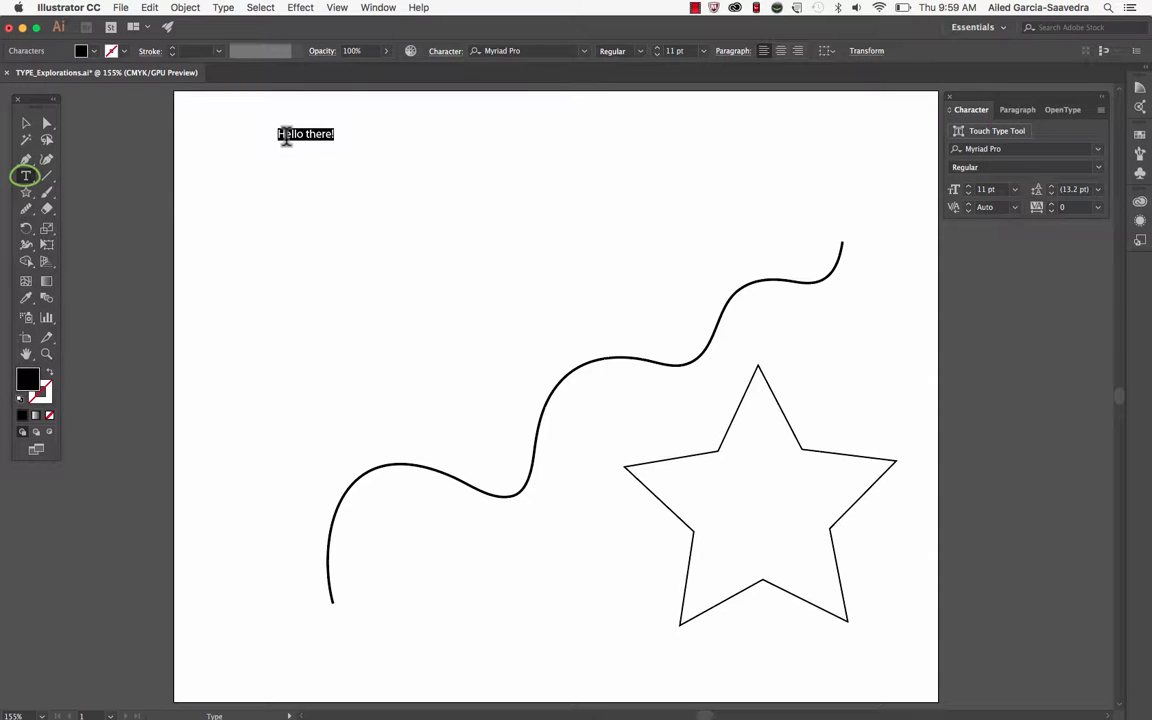
click(316, 148)
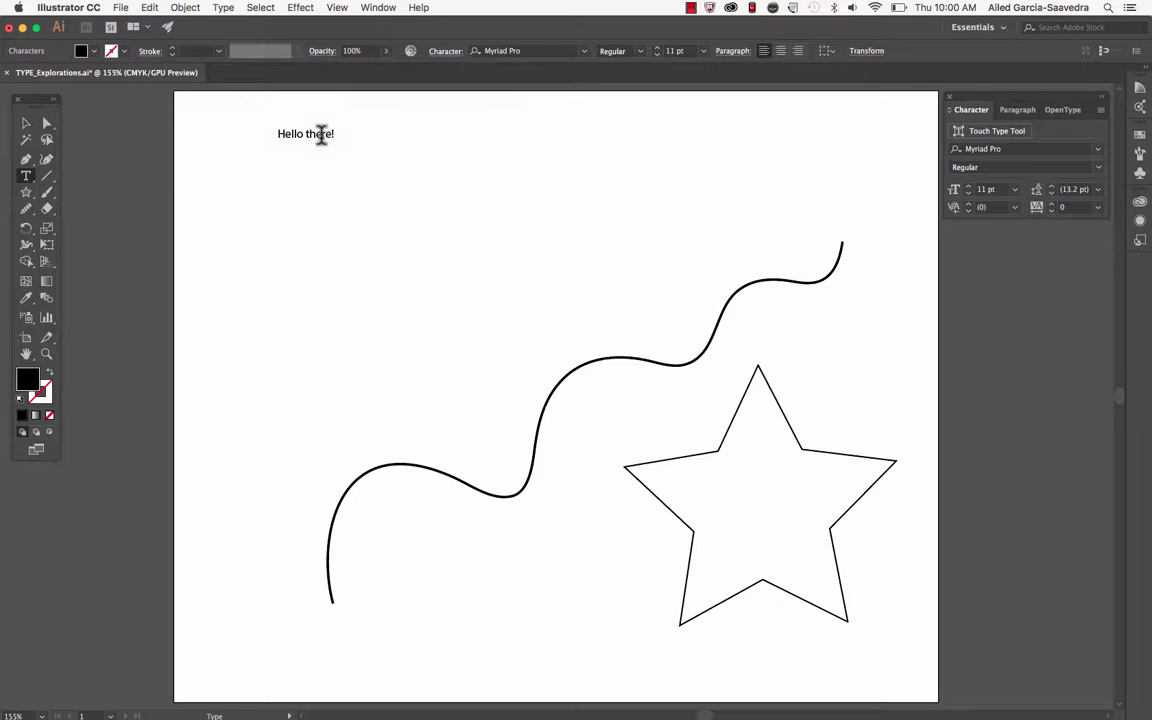
triple_click(282, 133)
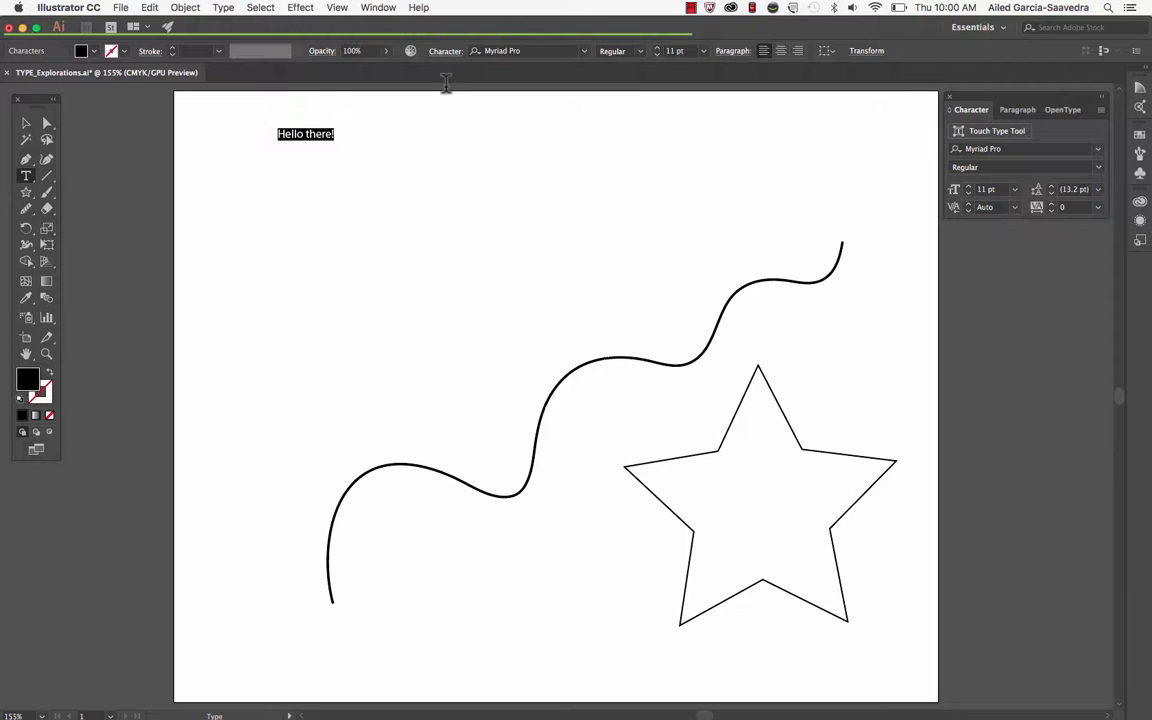
click(80, 51)
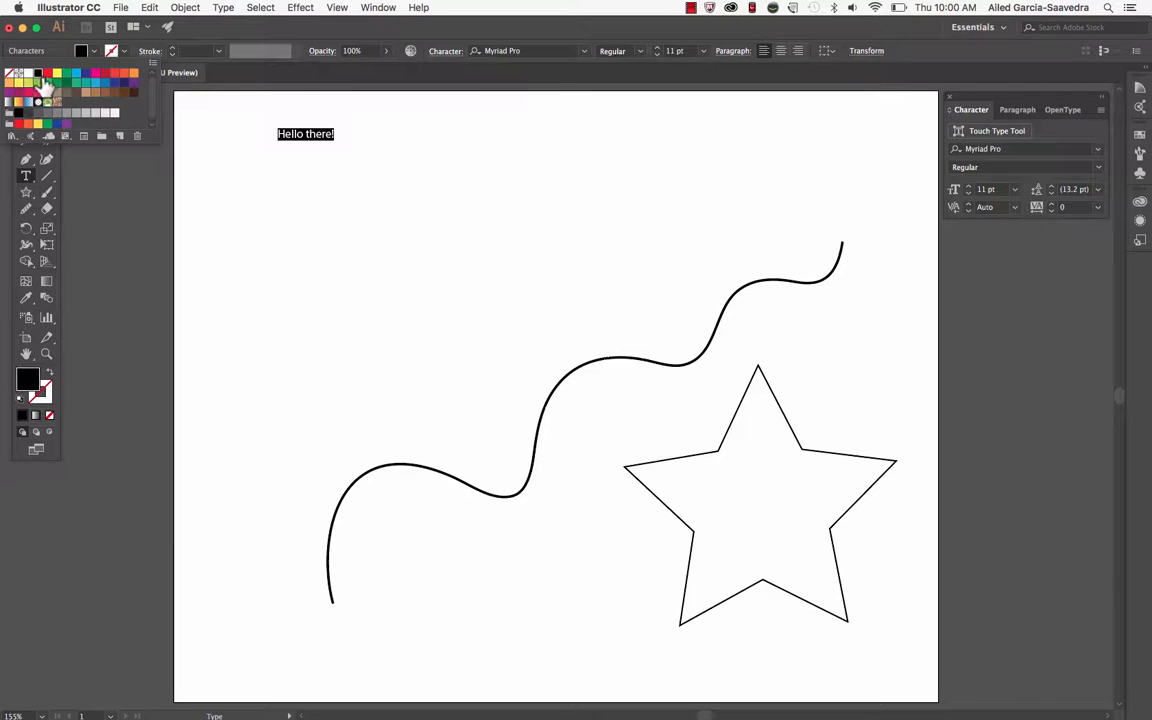
click(47, 73)
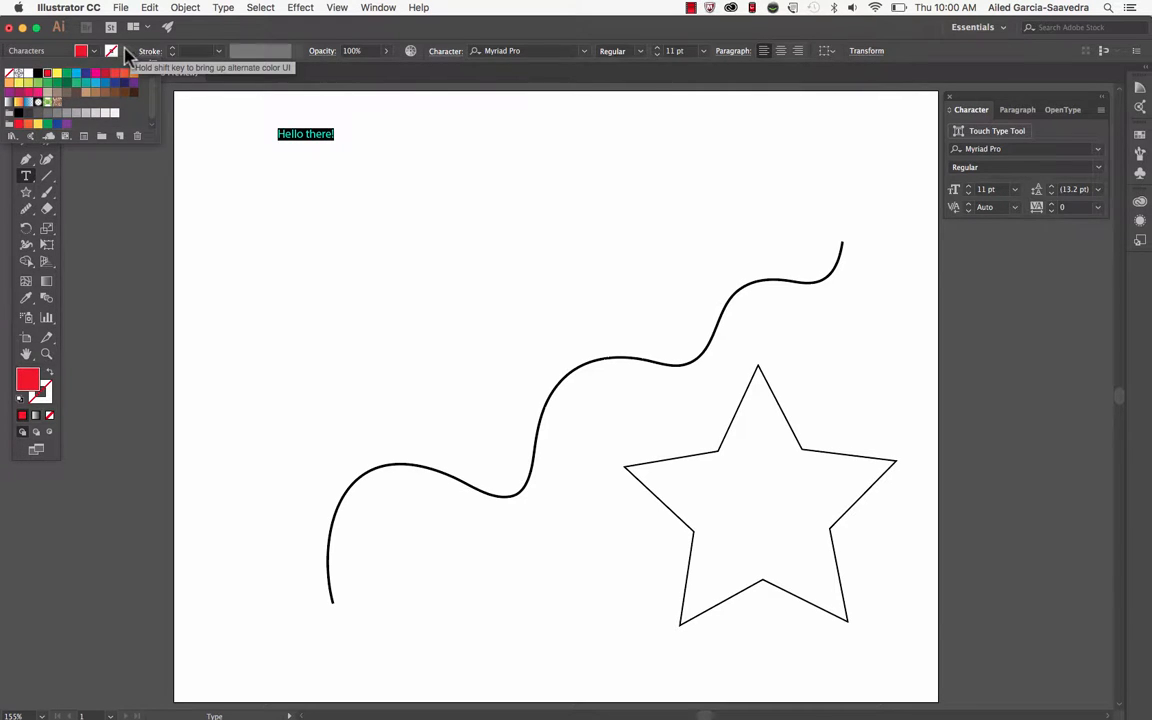
click(125, 52)
click(125, 52)
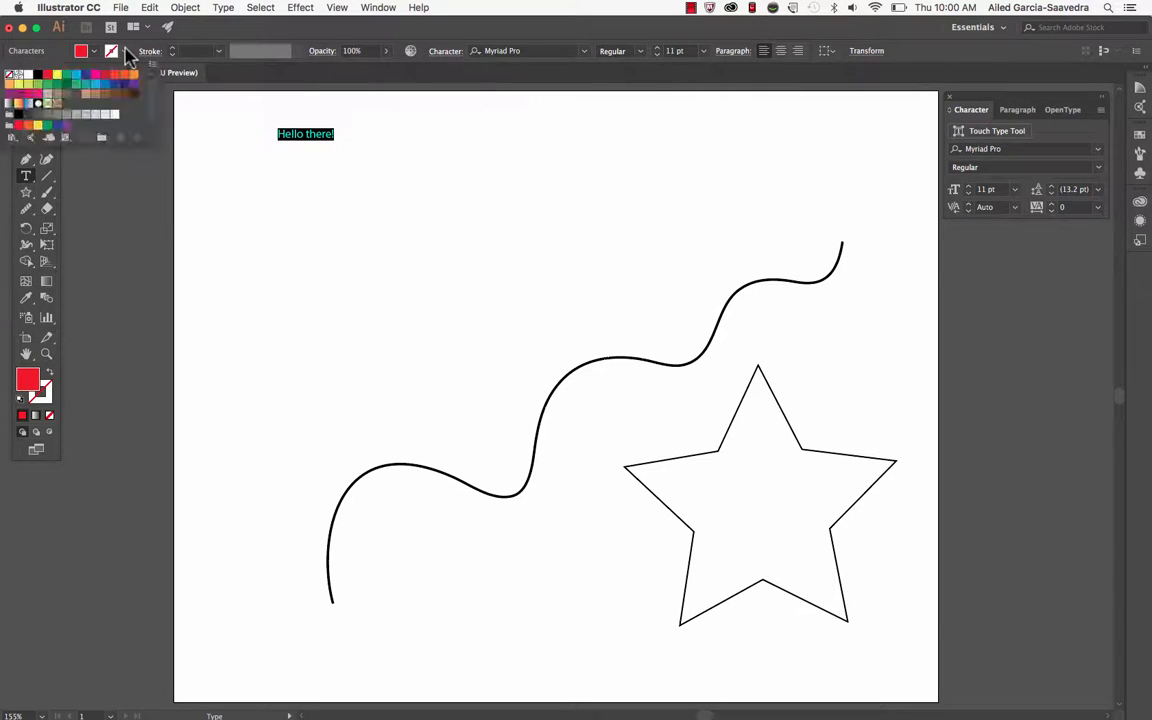
click(47, 84)
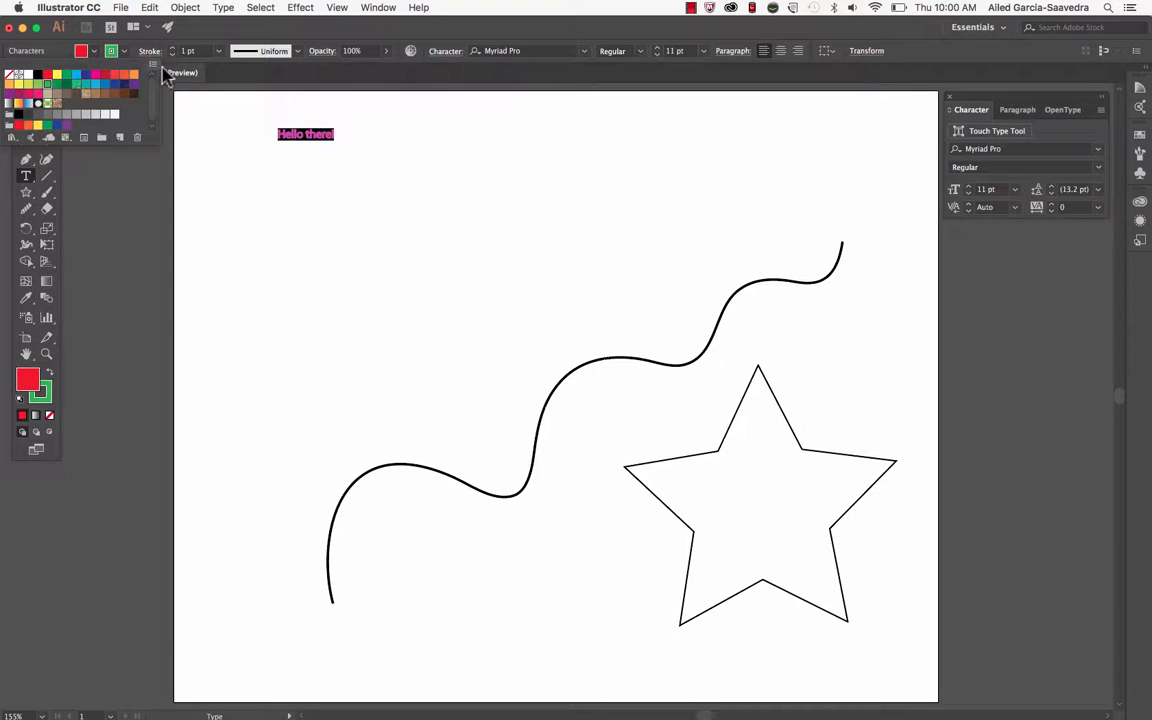
click(218, 52)
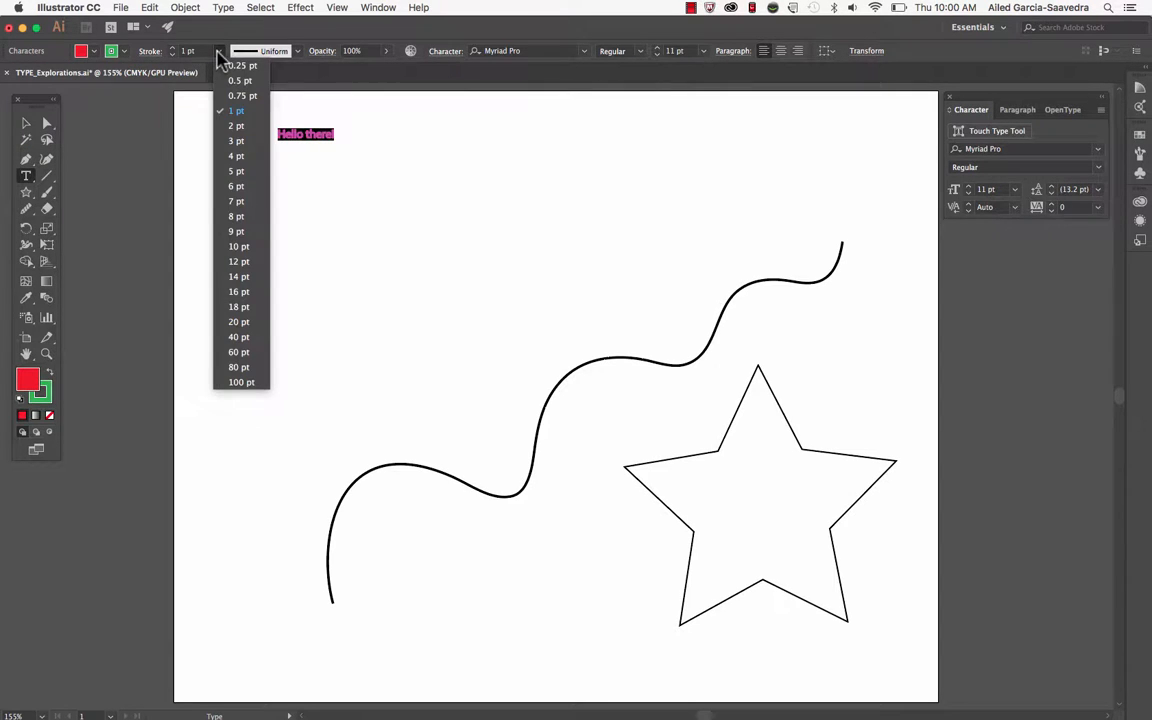
click(227, 86)
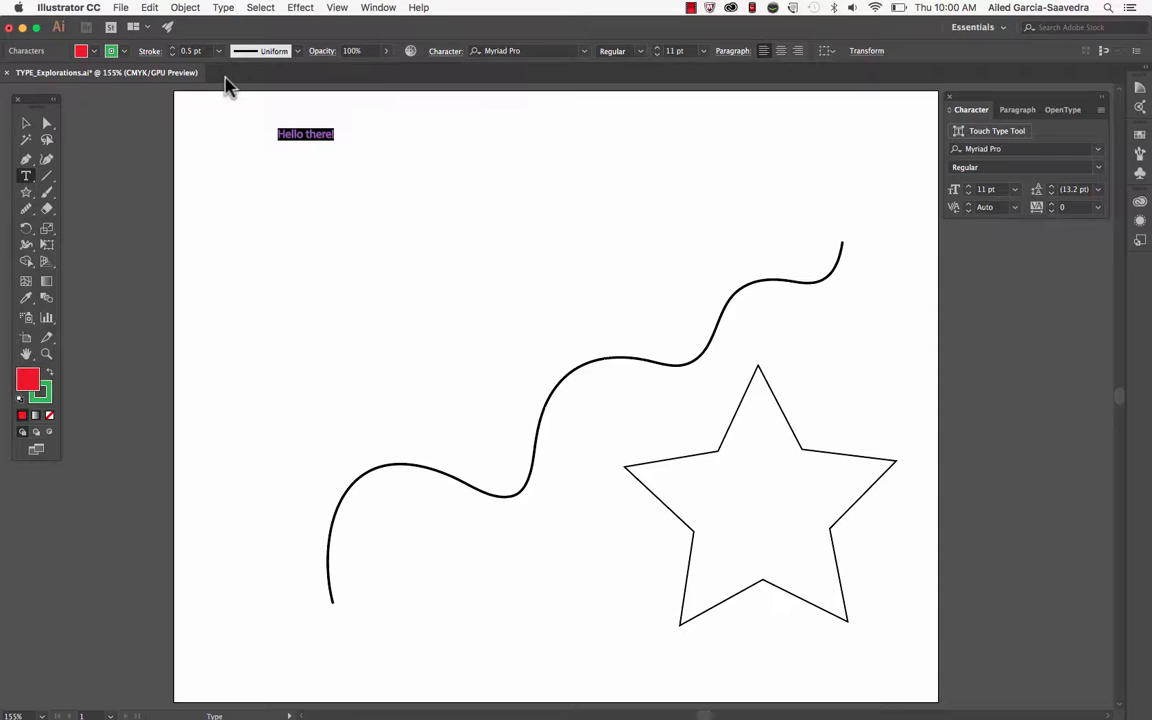
click(298, 52)
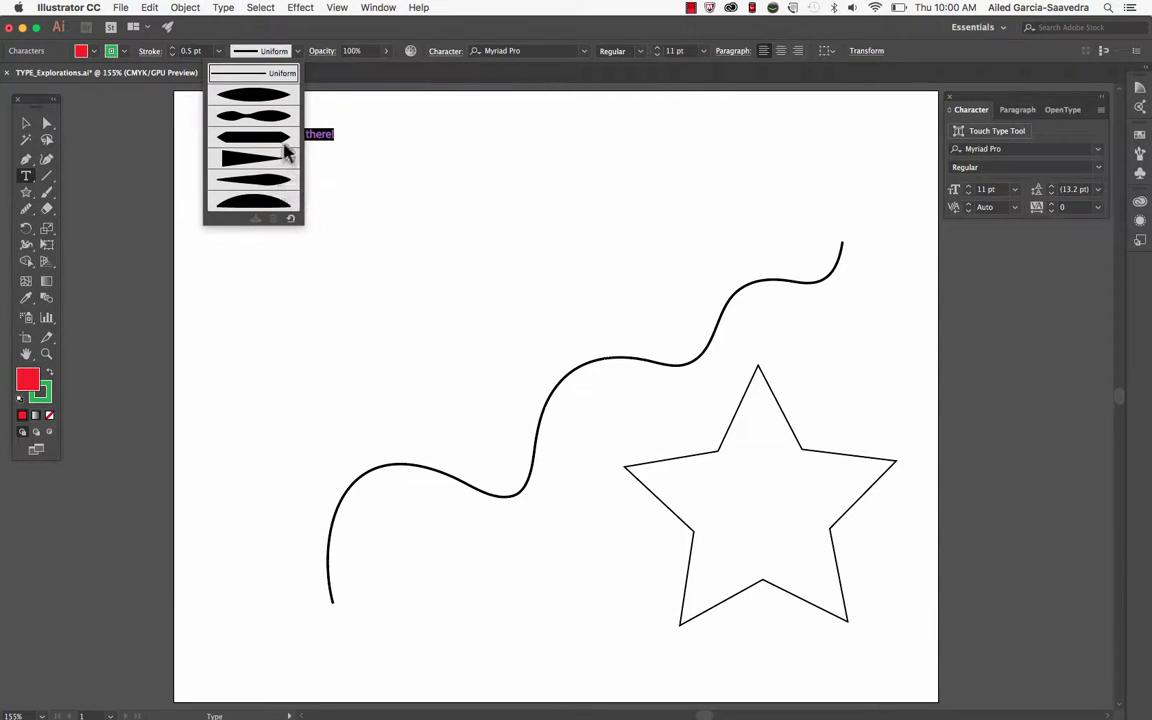
click(298, 52)
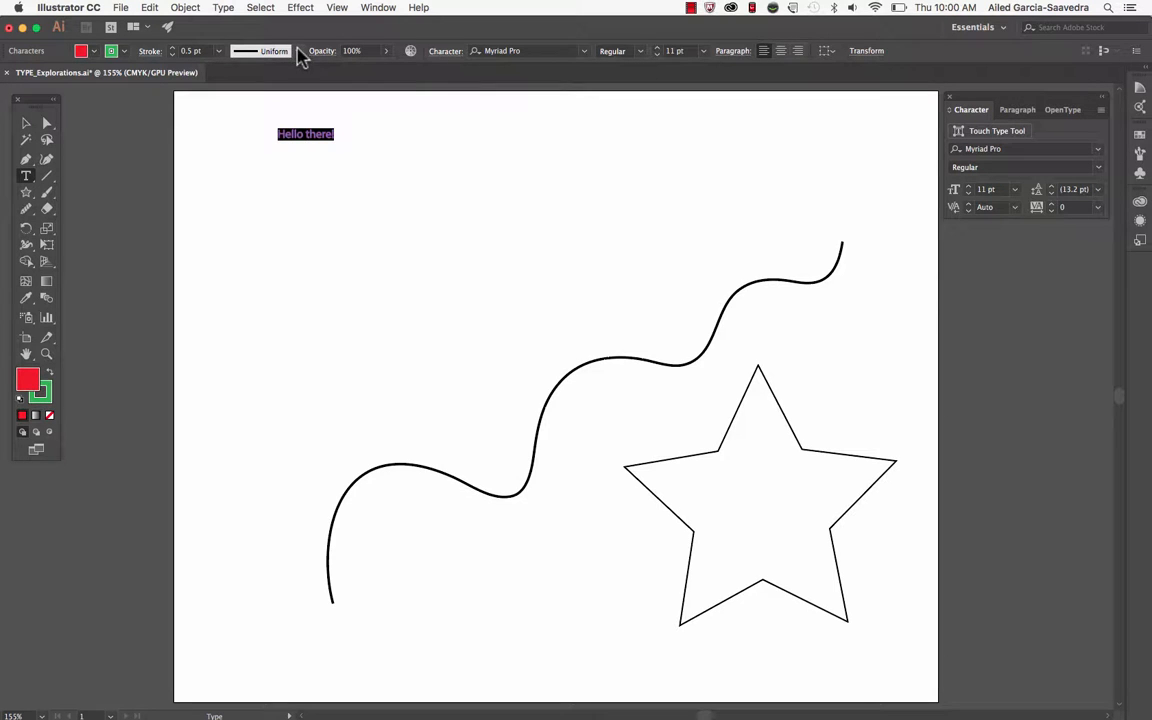
click(386, 53)
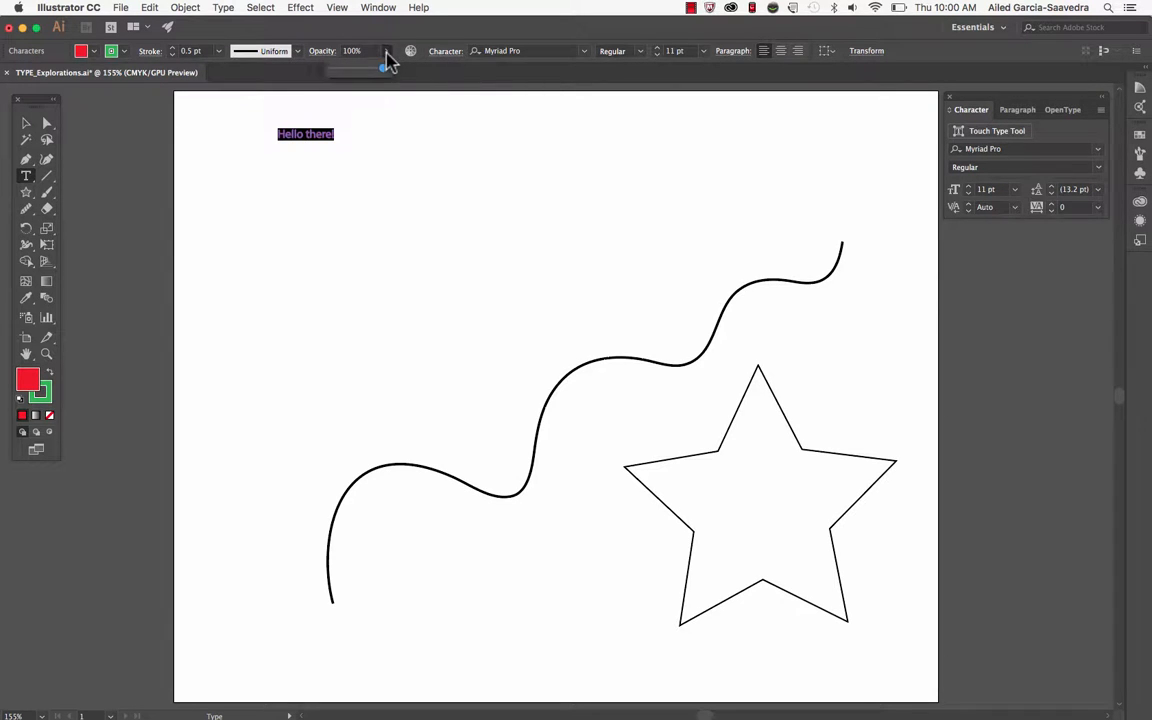
mouse_move(386, 60)
mouse_down()
mouse_move(328, 66)
mouse_move(400, 75)
mouse_up()
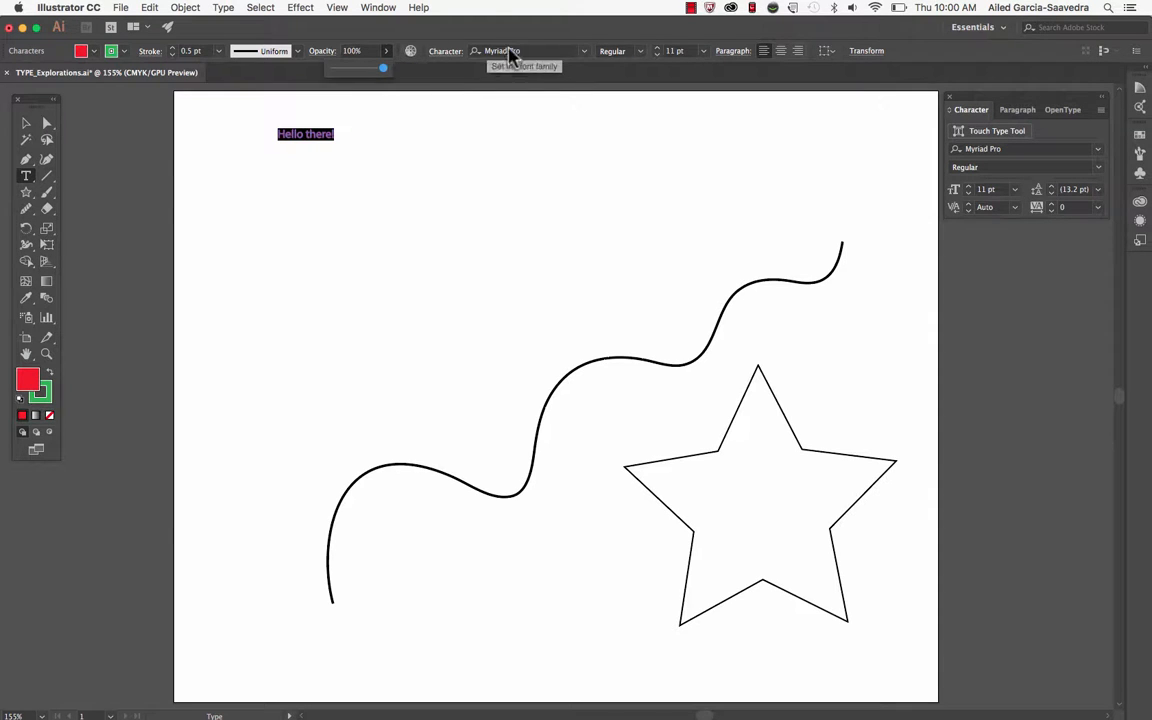
Set the "Hello there!" text in Helvetica with the Bold style
click(585, 51)
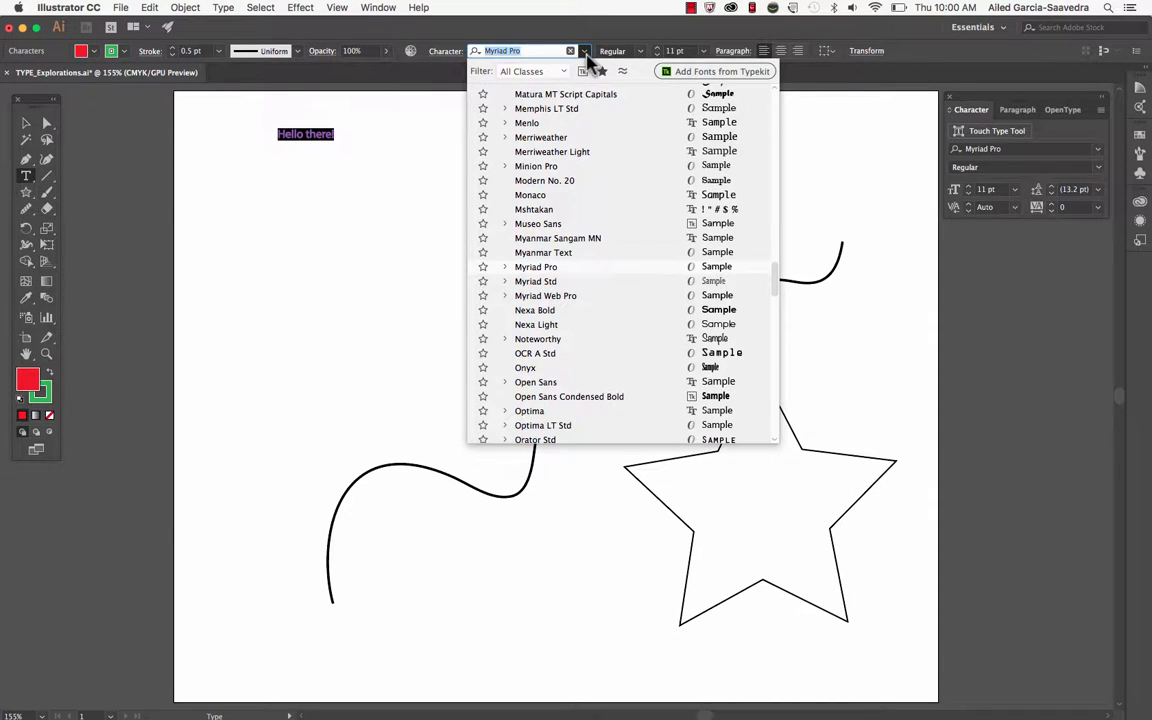
scroll(591, 154, up, 12)
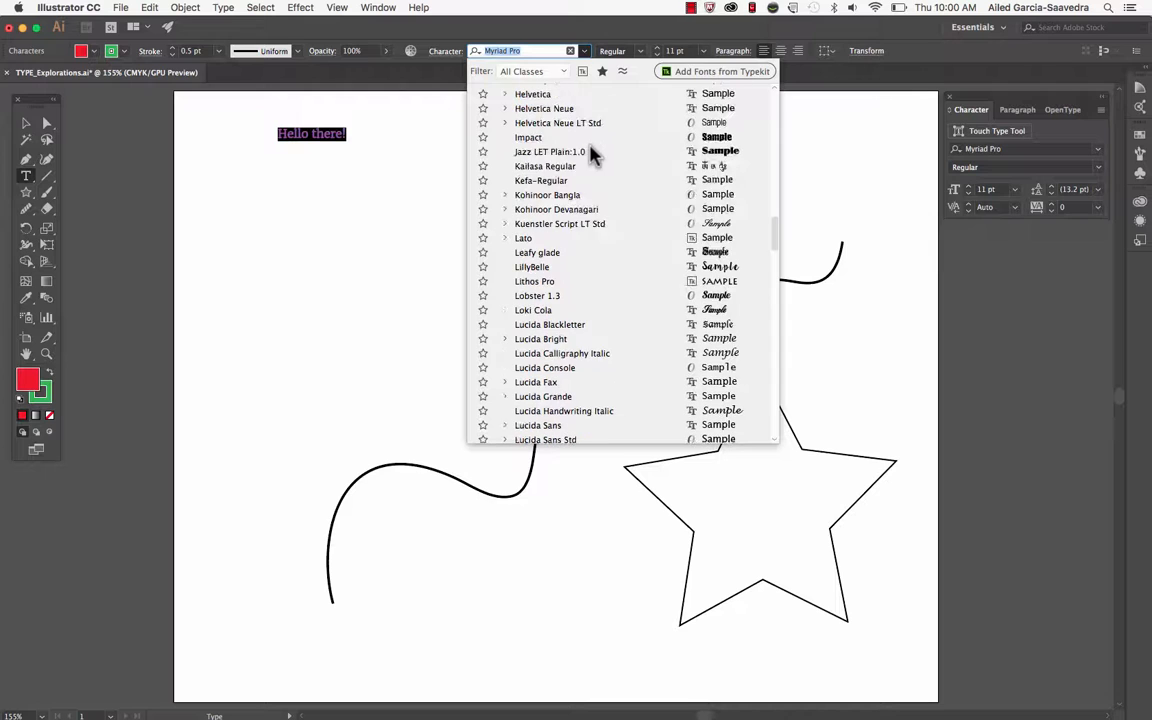
scroll(593, 154, up, 2)
click(571, 123)
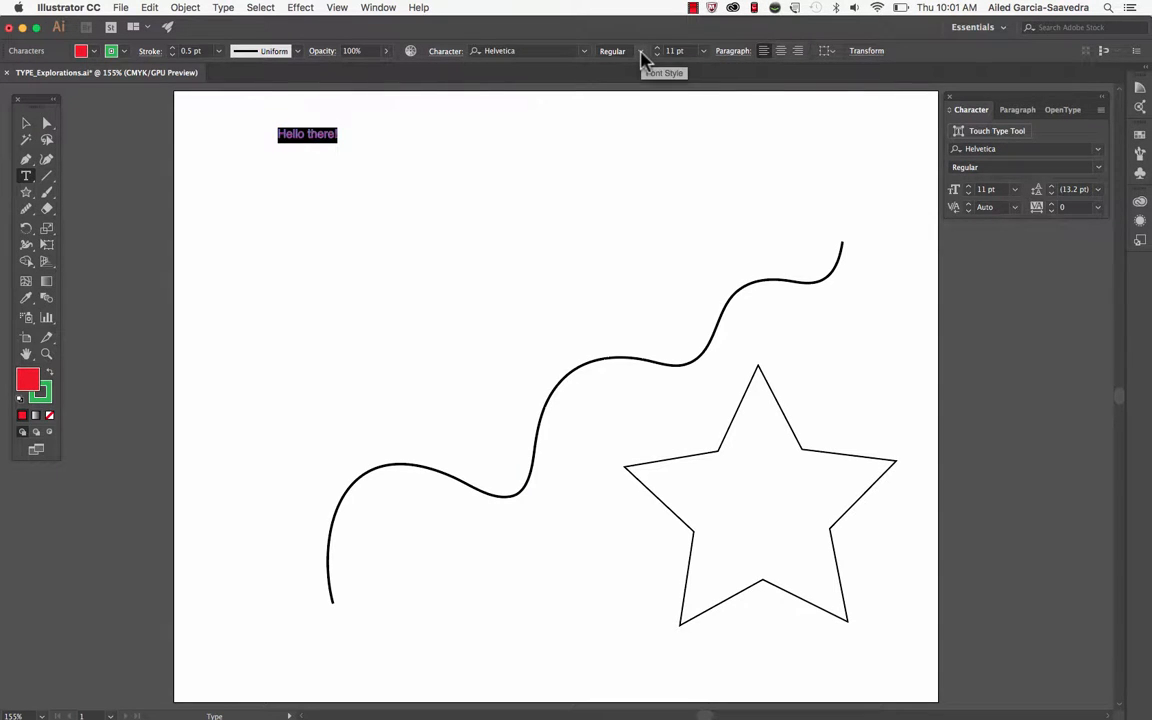
click(642, 51)
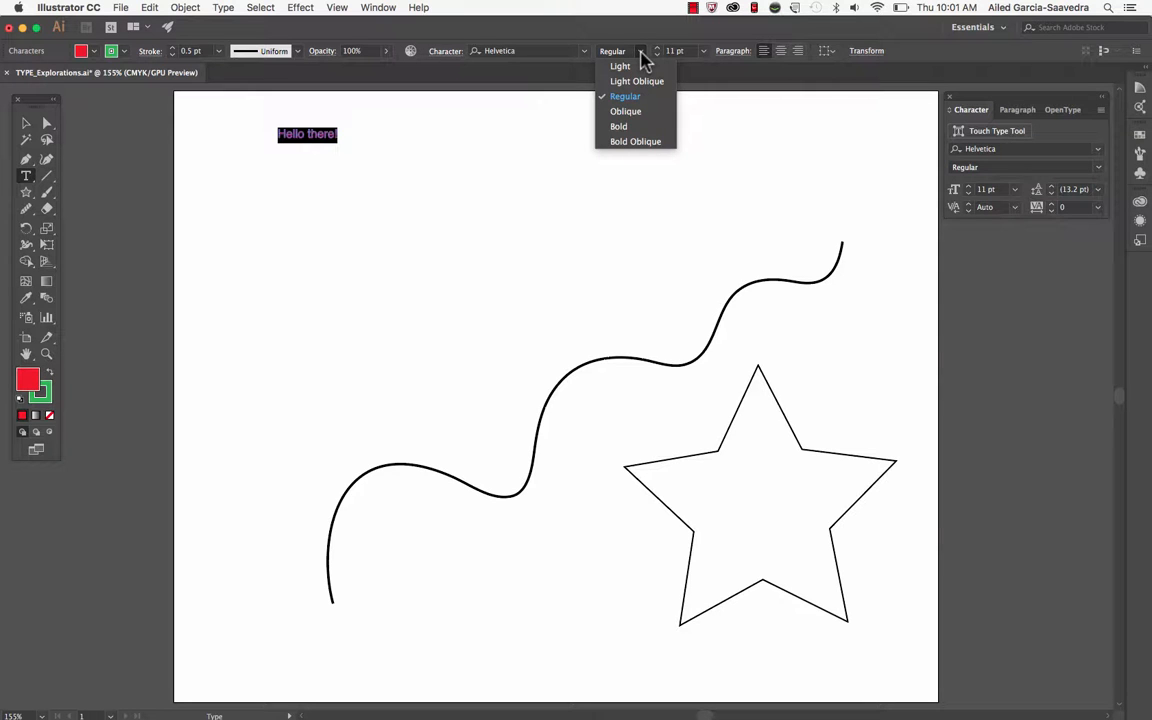
click(640, 127)
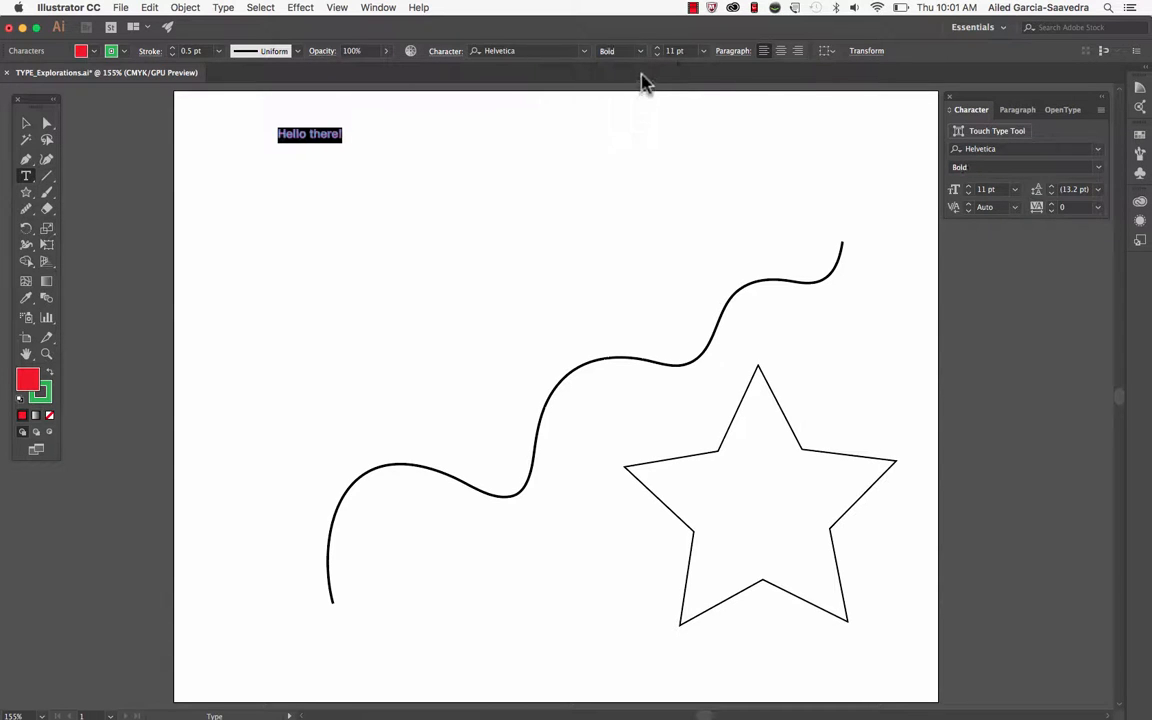
Try the Light font style on the text and return it to Bold
click(643, 51)
click(645, 68)
click(642, 52)
click(640, 123)
Set the text's font size to 24 pt and deselect it
click(705, 52)
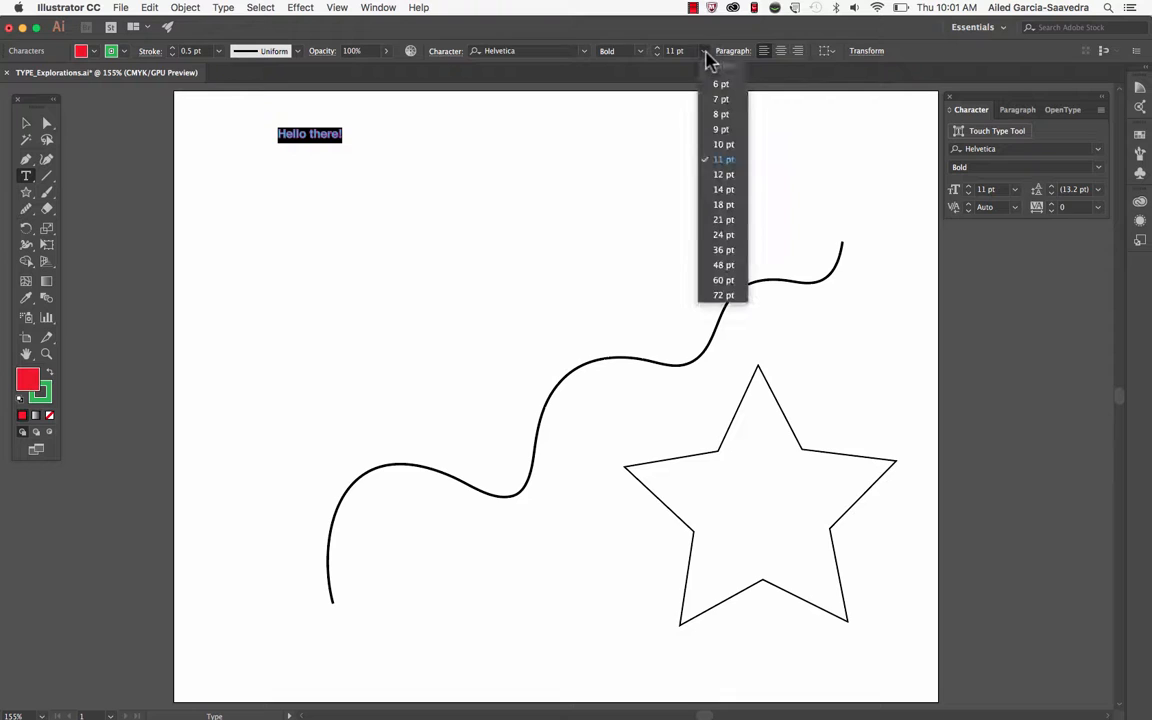
click(728, 236)
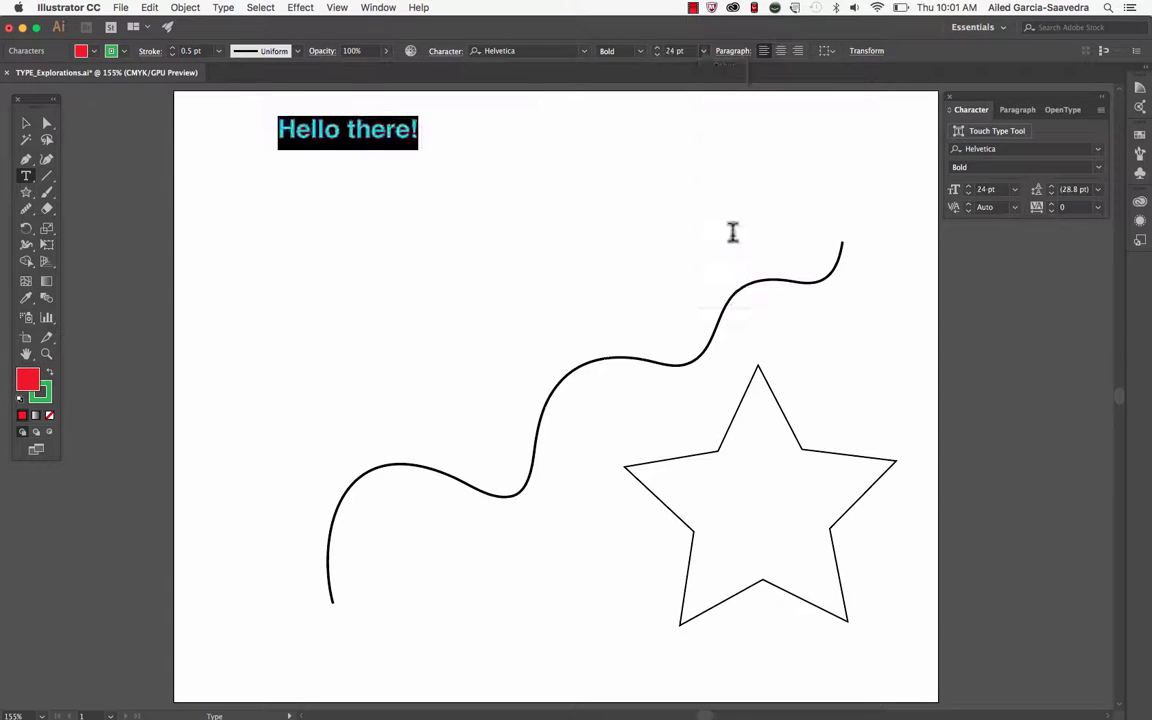
click(26, 124)
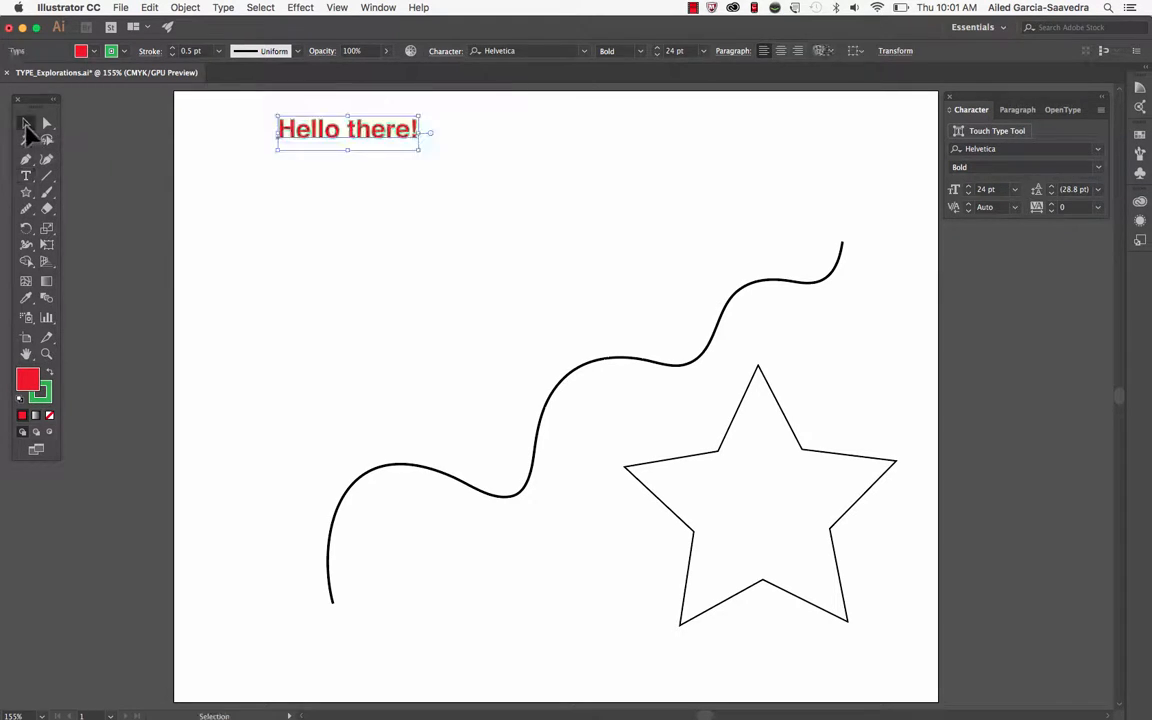
click(375, 308)
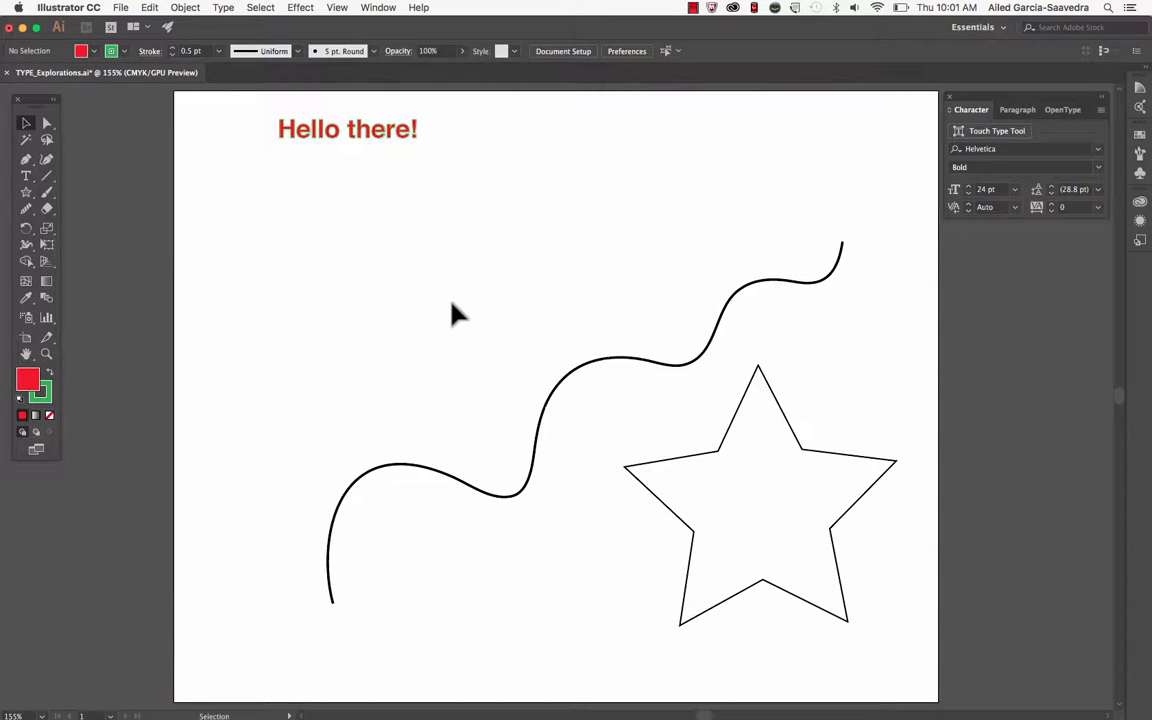
Select the "Hello there!" text object and adjust its font size in 1 pt increments to 26 pt
click(351, 138)
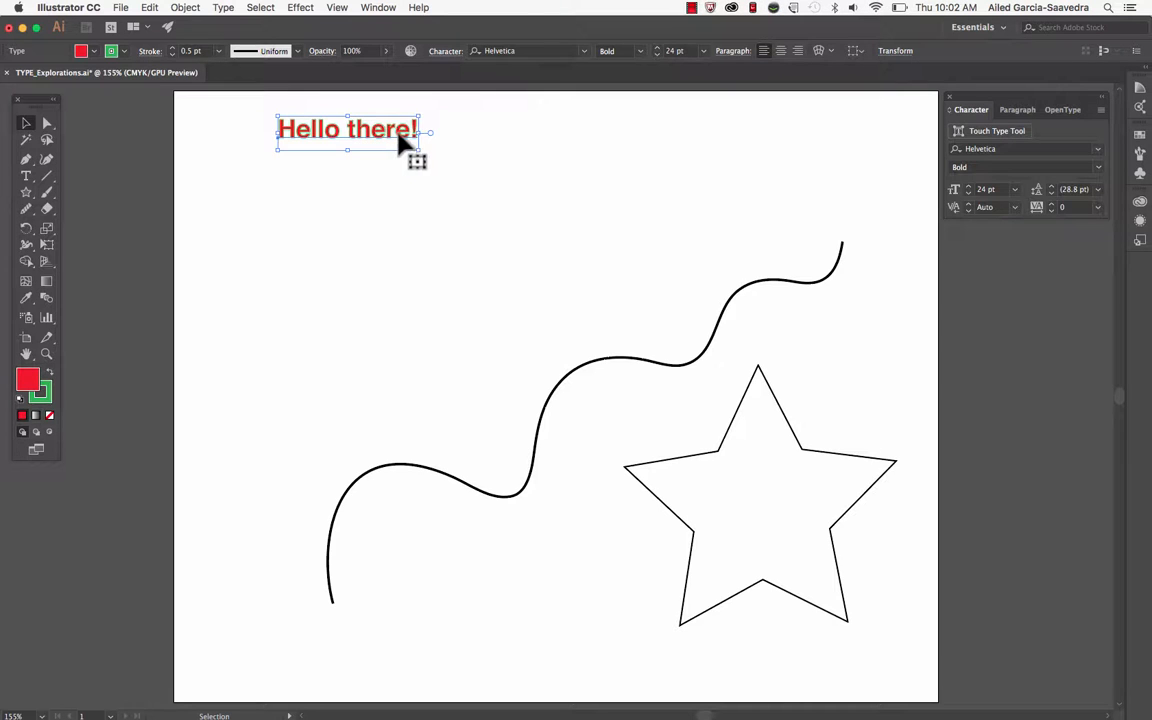
click(657, 47)
click(657, 47)
click(657, 47)
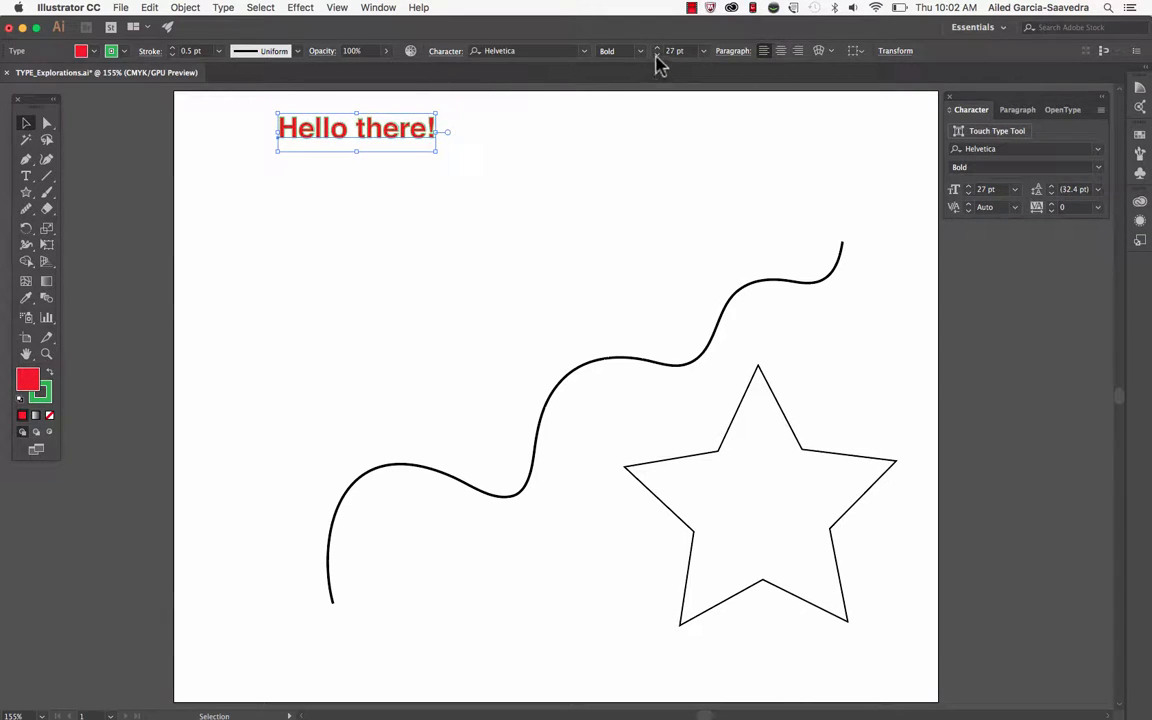
click(657, 55)
click(657, 55)
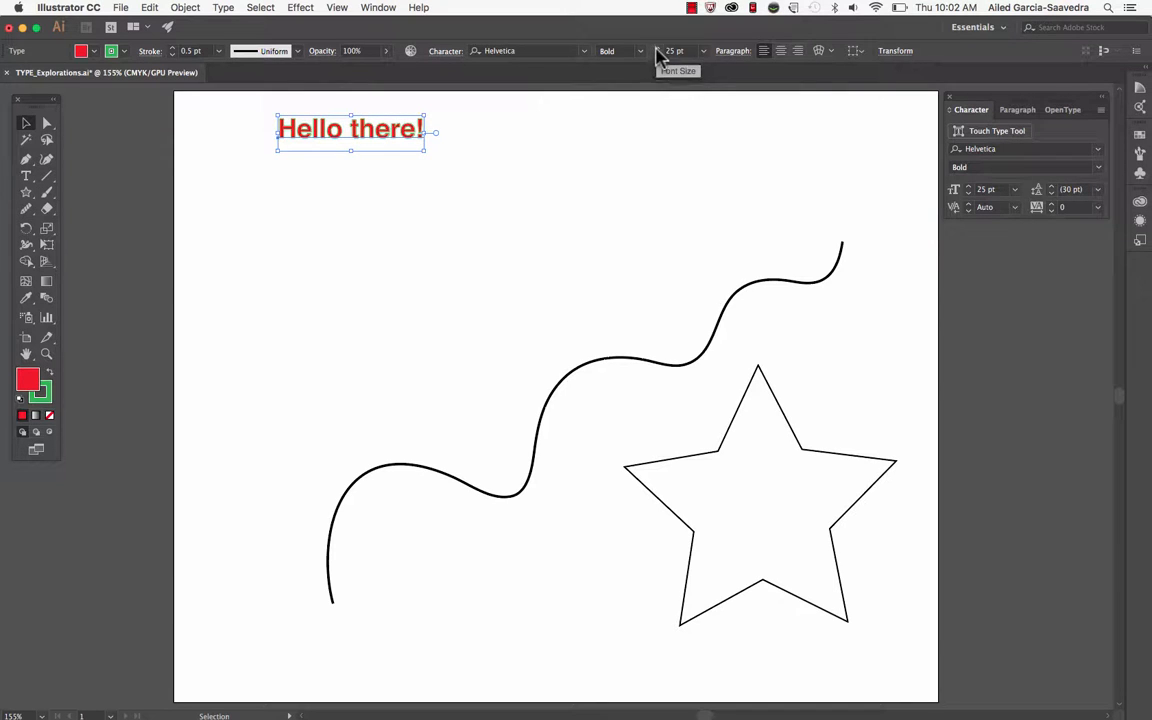
click(658, 47)
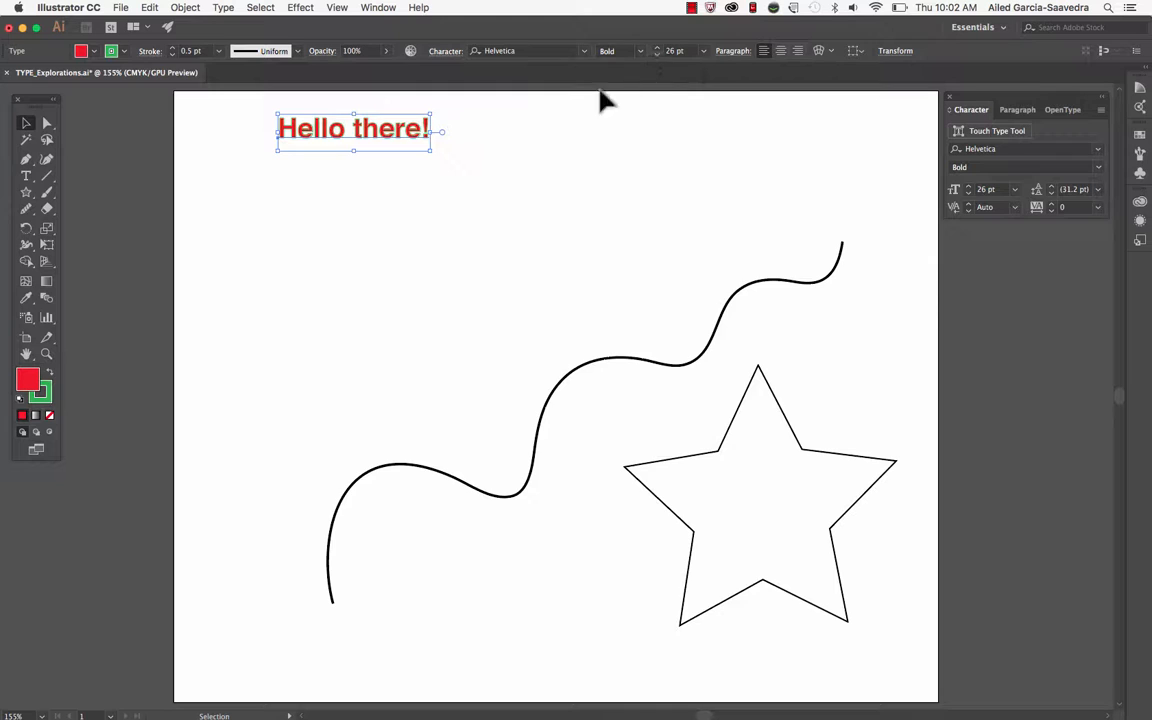
Try stretching the text object's bounding box horizontally and vertically, undoing each distortion
click(27, 124)
drag(431, 132, 580, 140)
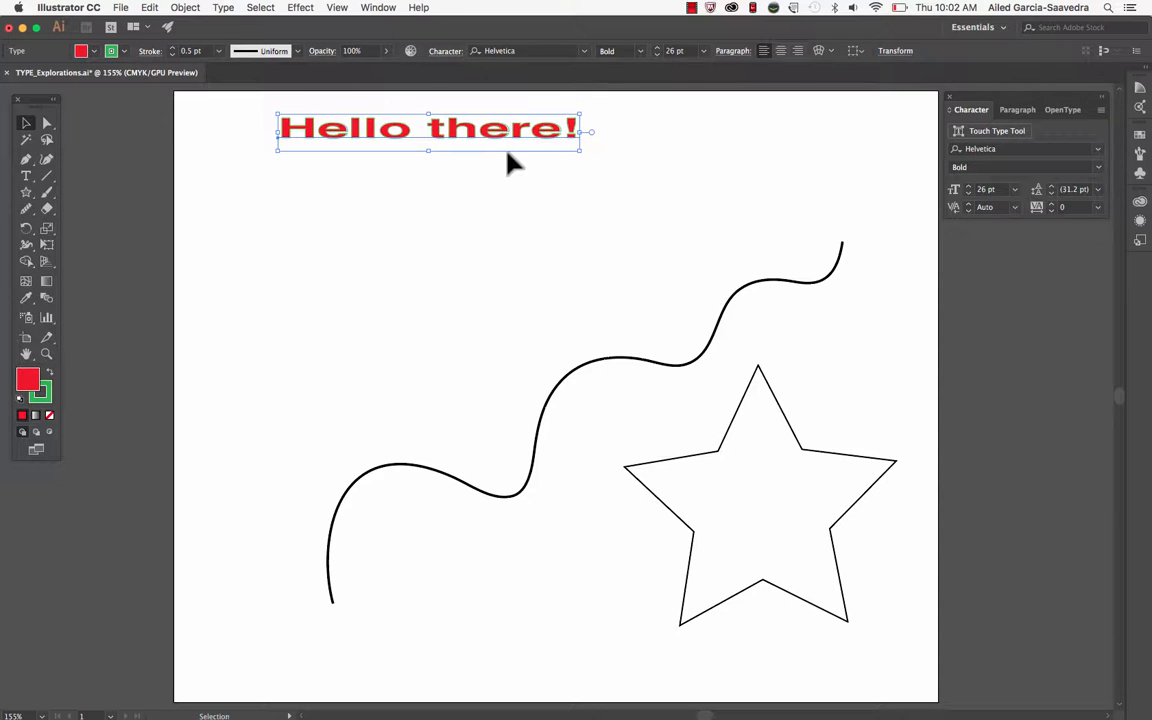
click(151, 8)
click(160, 24)
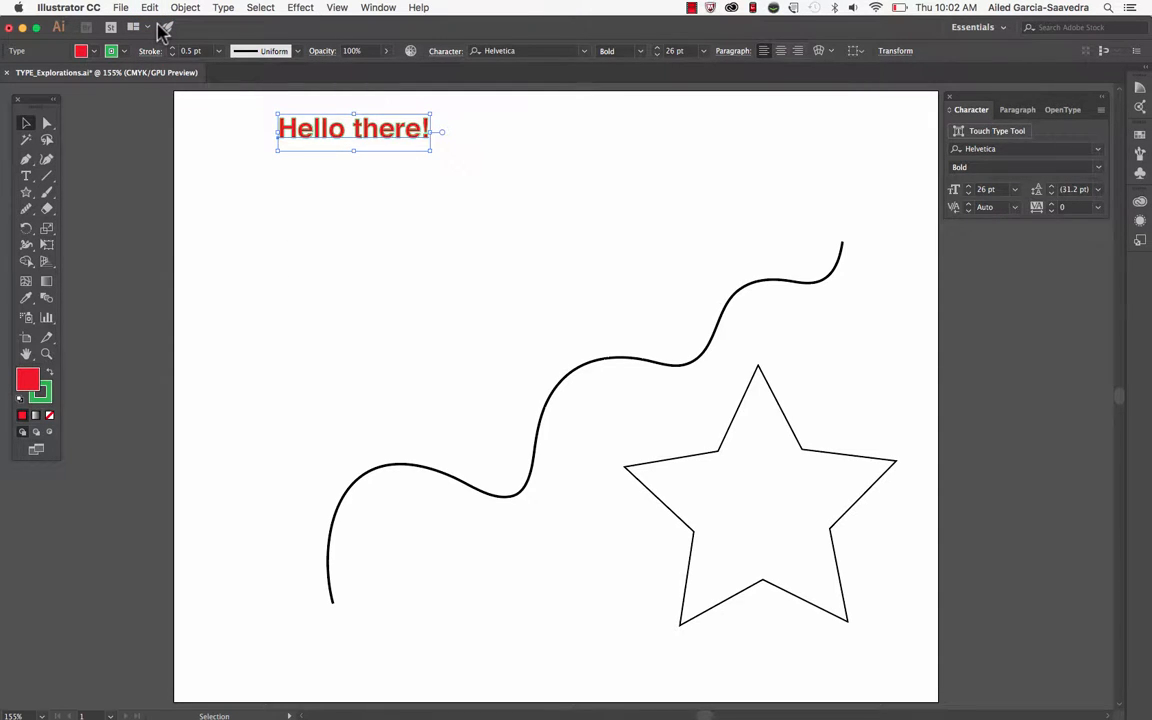
drag(357, 114, 354, 97)
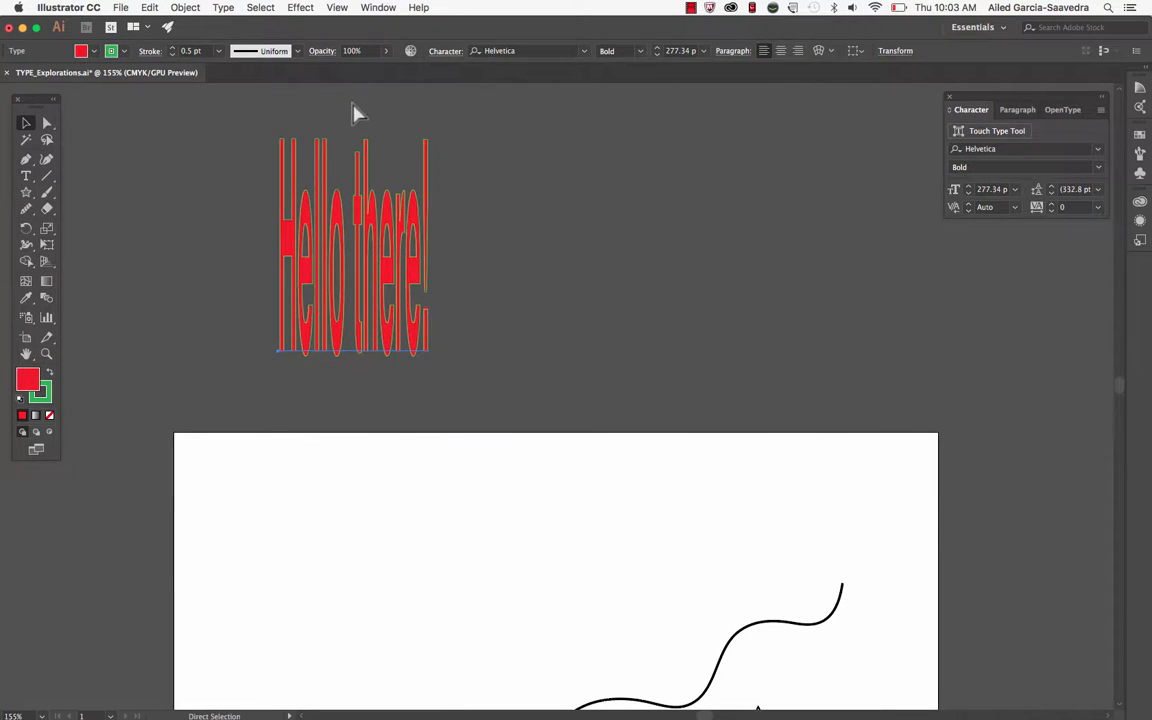
key(super+z)
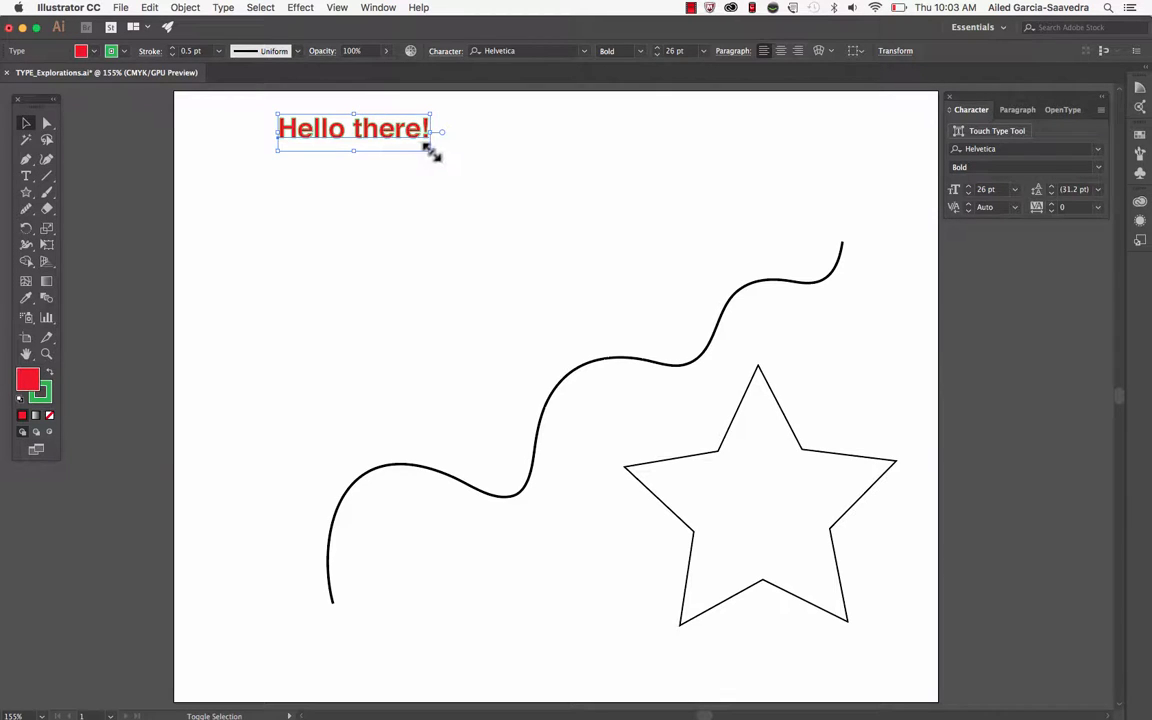
Scale the "Hello there!" text object up proportionally from its corner to about 54 pt
drag(431, 148, 595, 203)
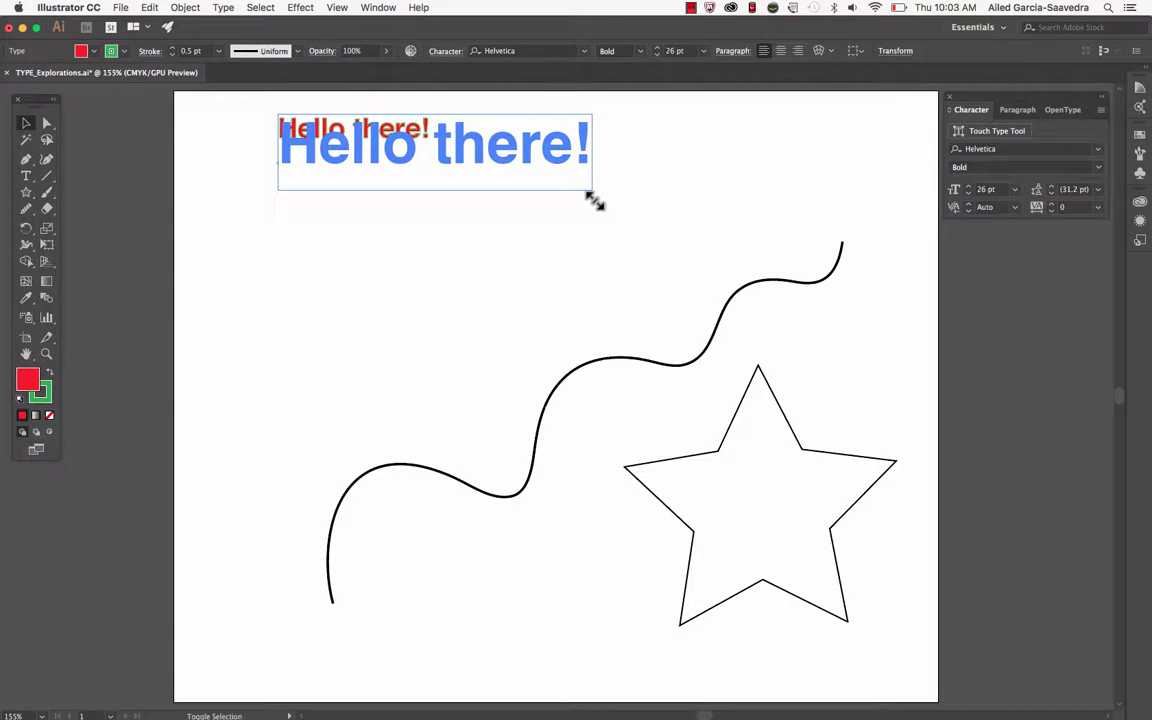
drag(595, 201, 596, 202)
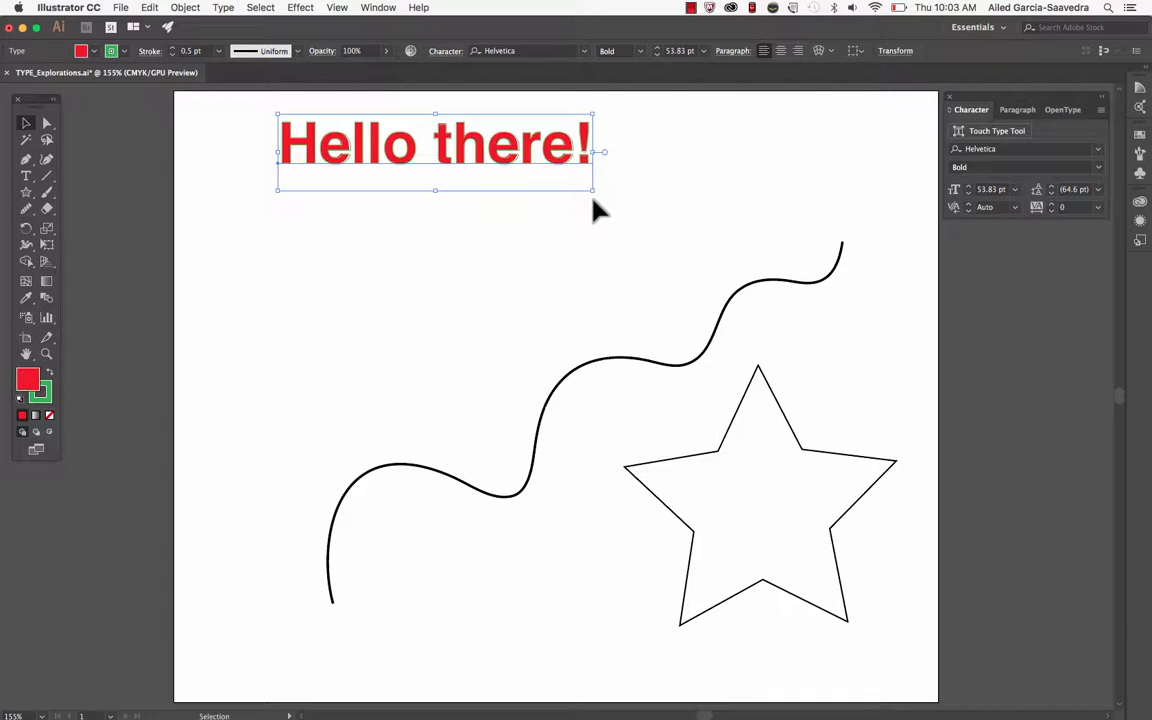
Create an area text box below the "Hello there!" heading and fill it with the repeated sentence "You are going to do great!"
click(26, 177)
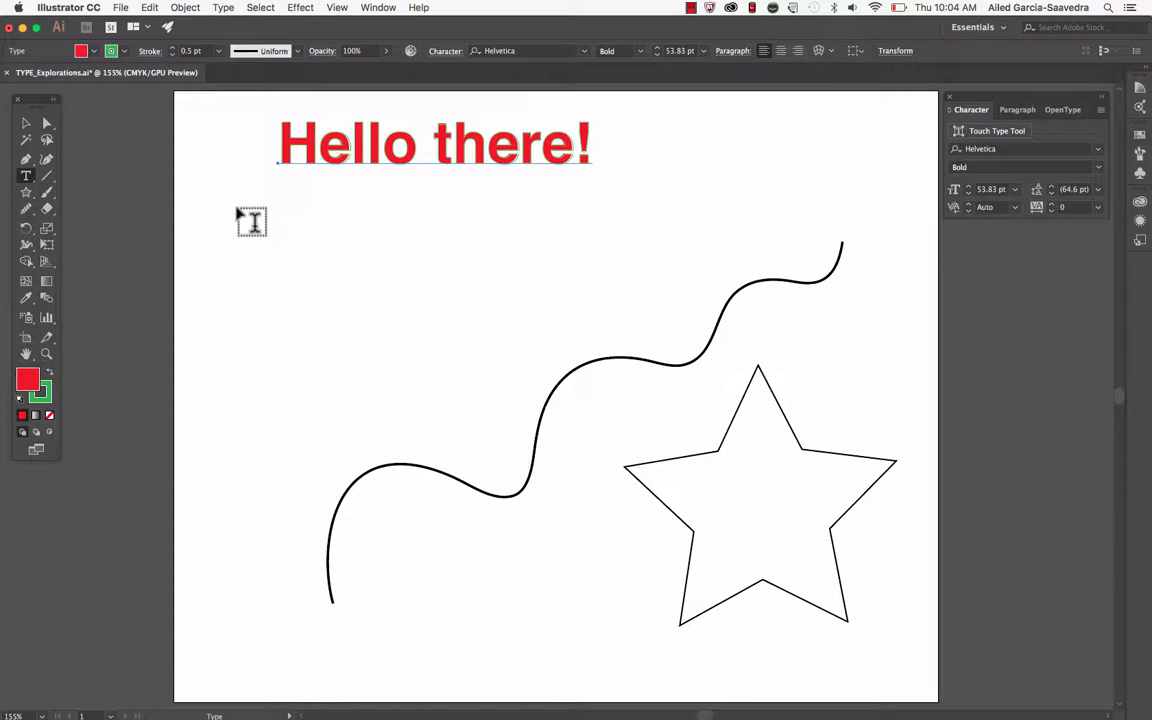
drag(237, 212, 450, 409)
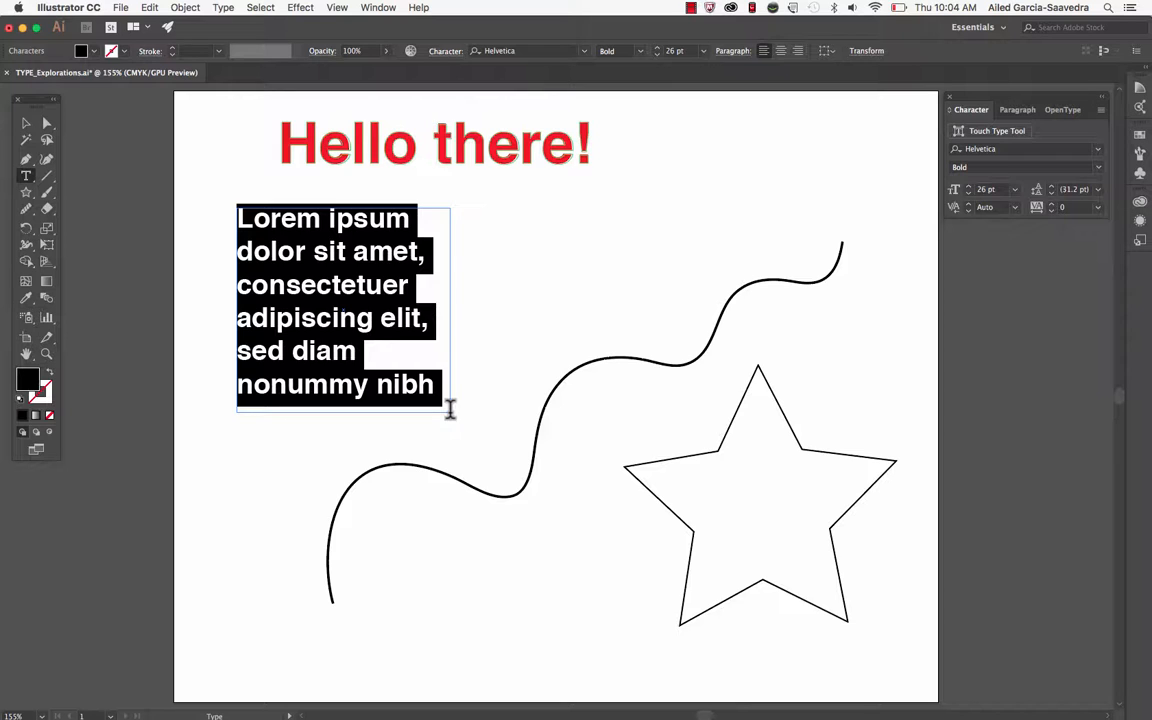
text(You are going to d)
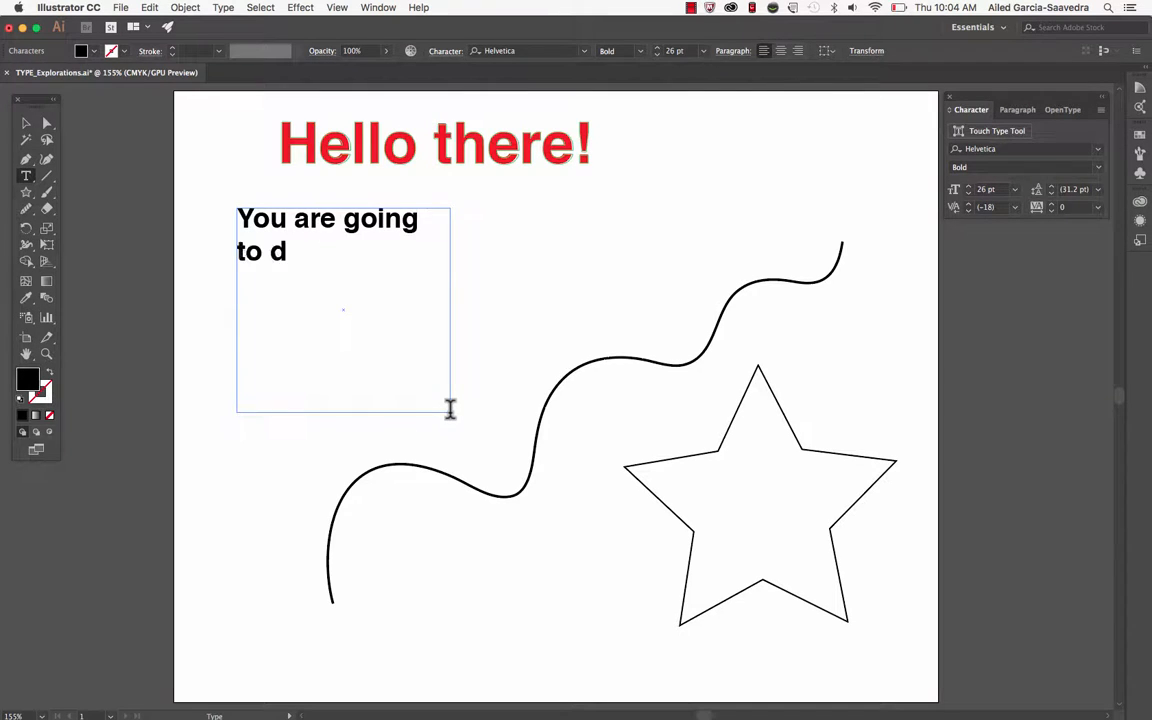
text(o great!)
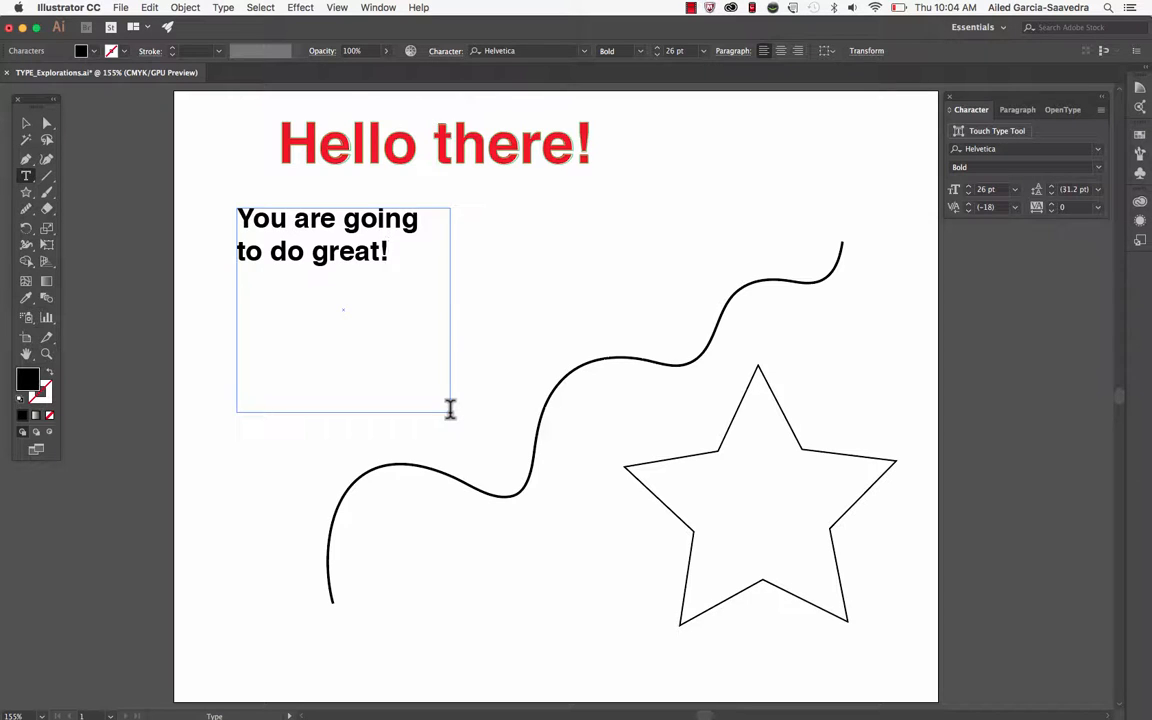
key(super)
text(You are going to do great! You are)
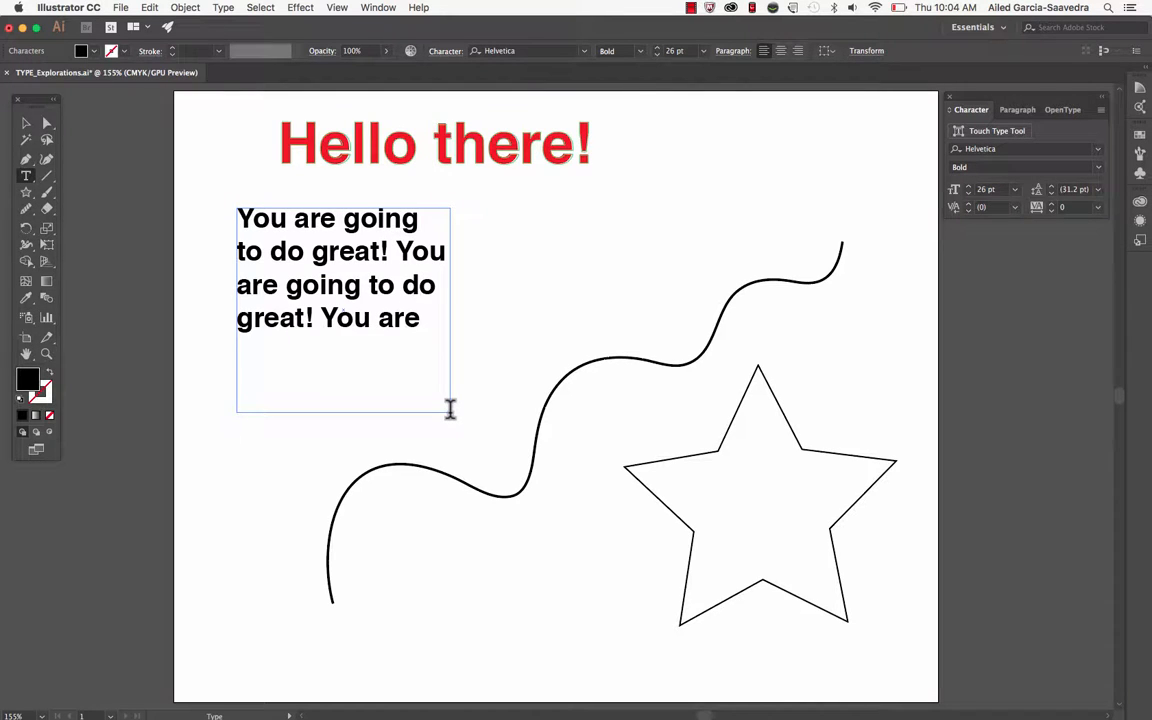
text( going to do great! You are)
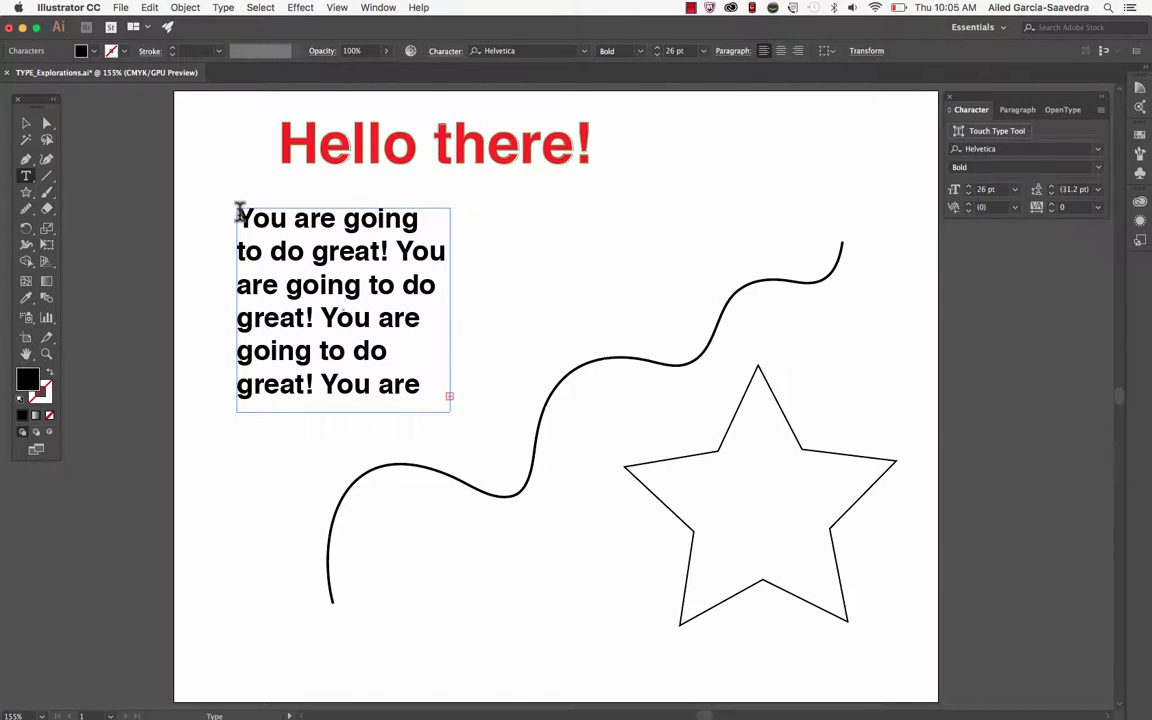
Select all the text in the paragraph box and reduce its font size to 19 pt
drag(240, 213, 450, 419)
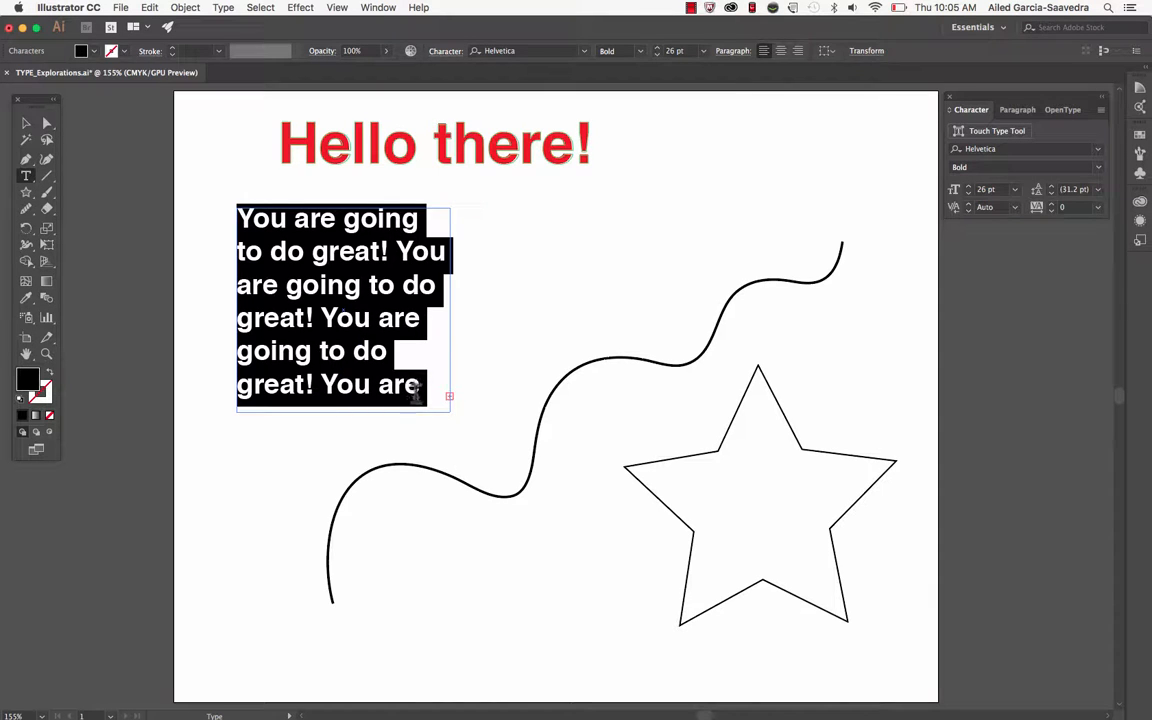
click(260, 8)
click(263, 25)
click(658, 55)
click(658, 55)
click(658, 55)
click(658, 55)
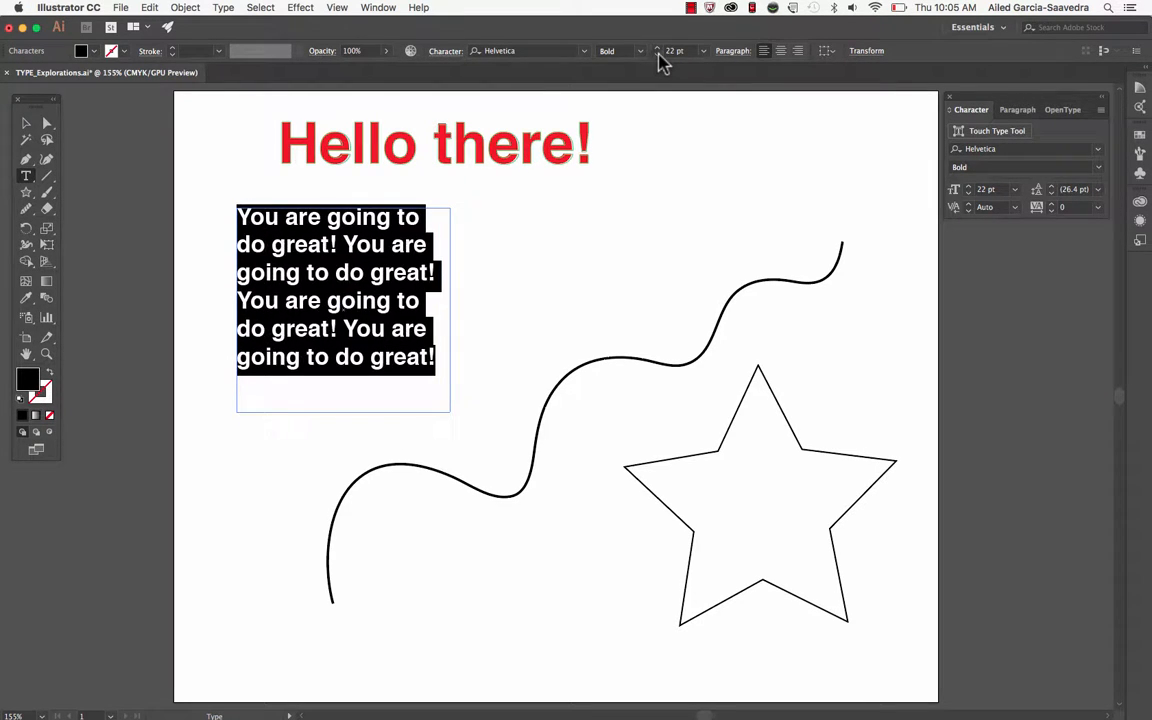
click(658, 55)
click(658, 55)
click(658, 55)
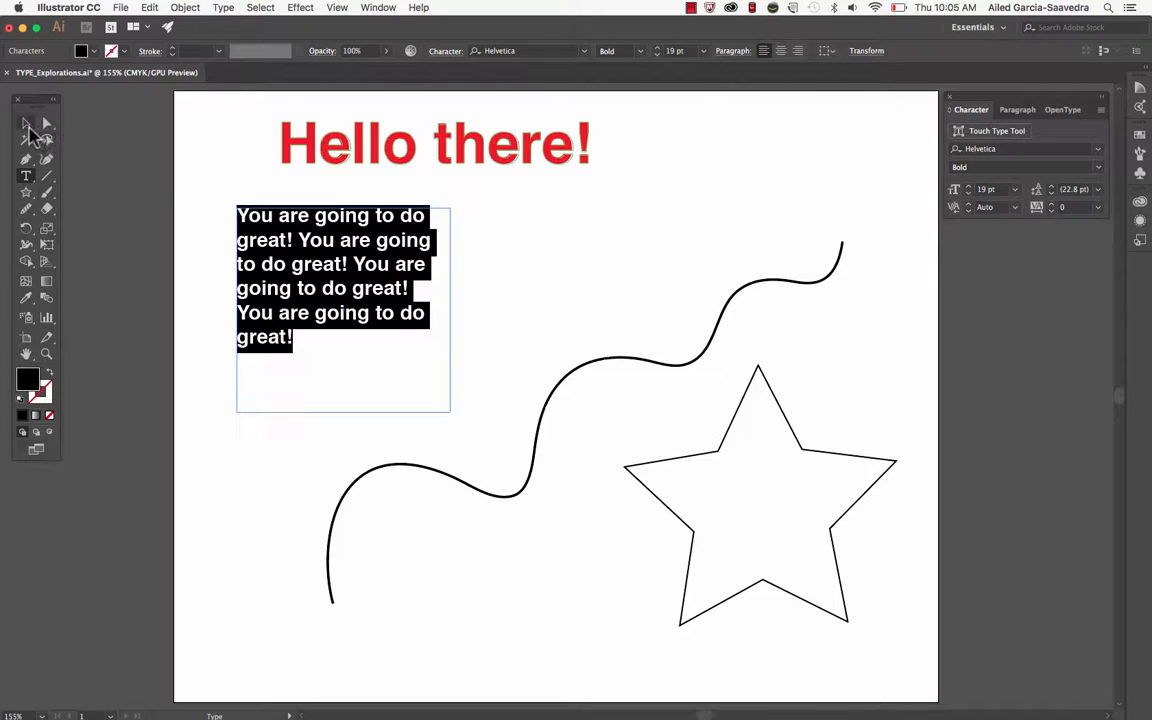
Make the paragraph's text box slightly taller and narrower so the lines reflow, and deselect it
click(27, 124)
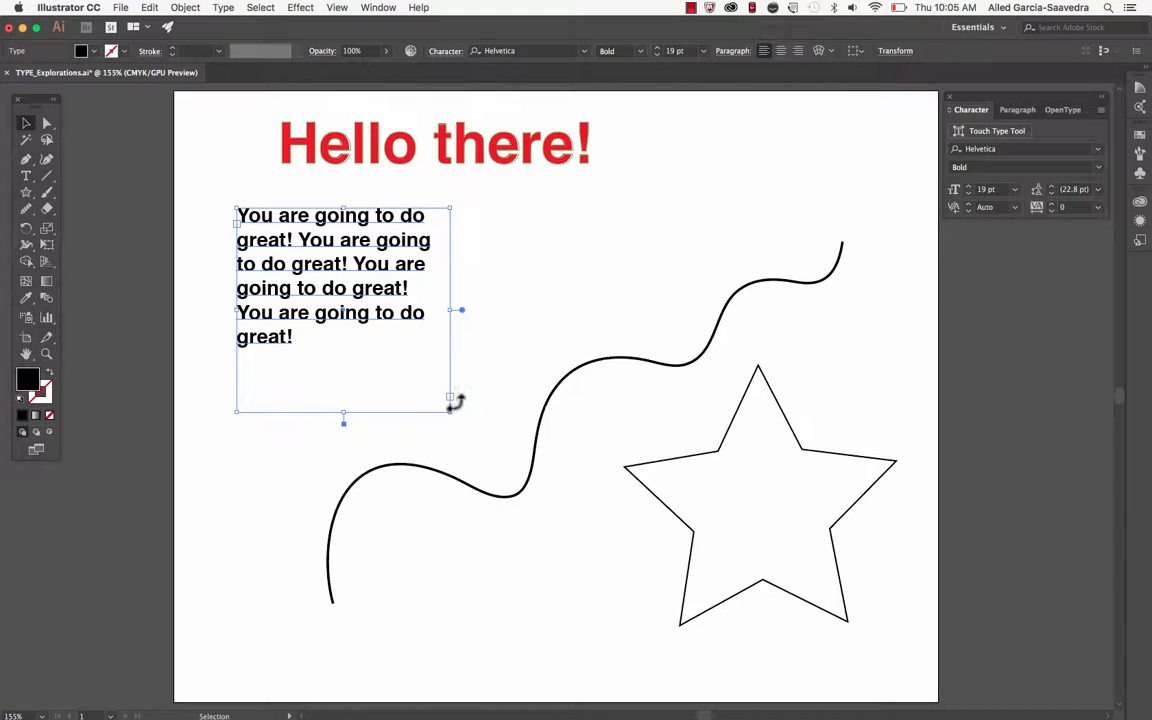
mouse_move(451, 410)
mouse_down()
mouse_move(393, 368)
mouse_move(446, 414)
mouse_up()
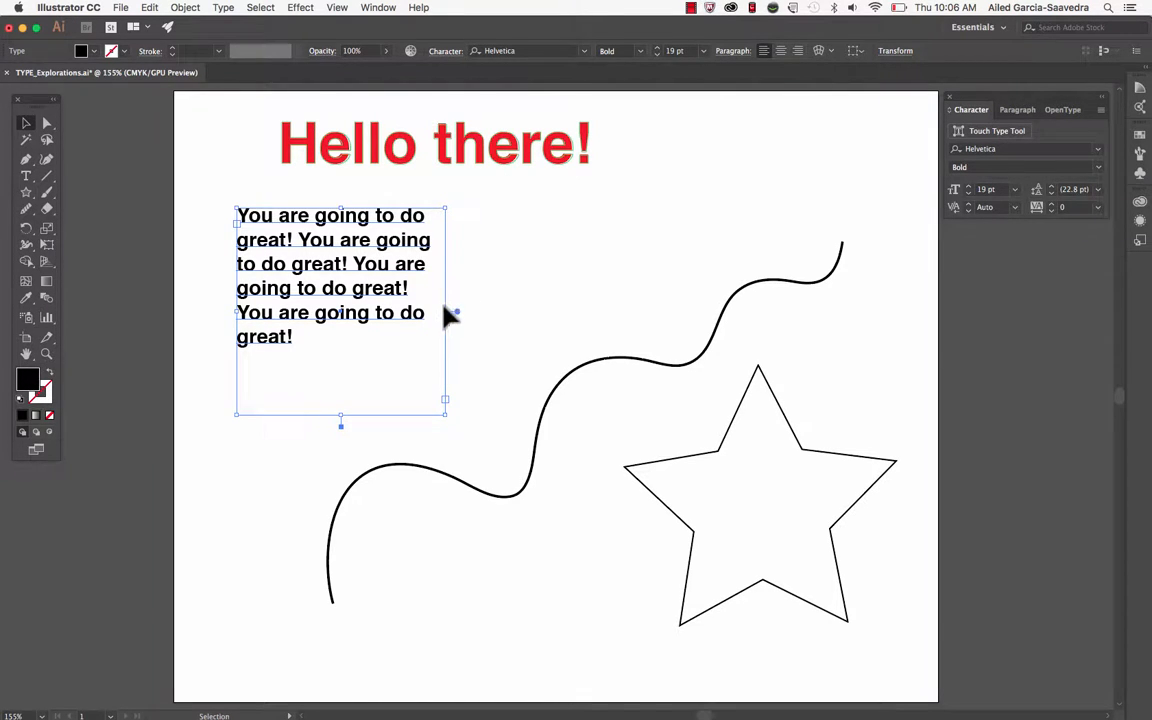
drag(446, 312, 422, 312)
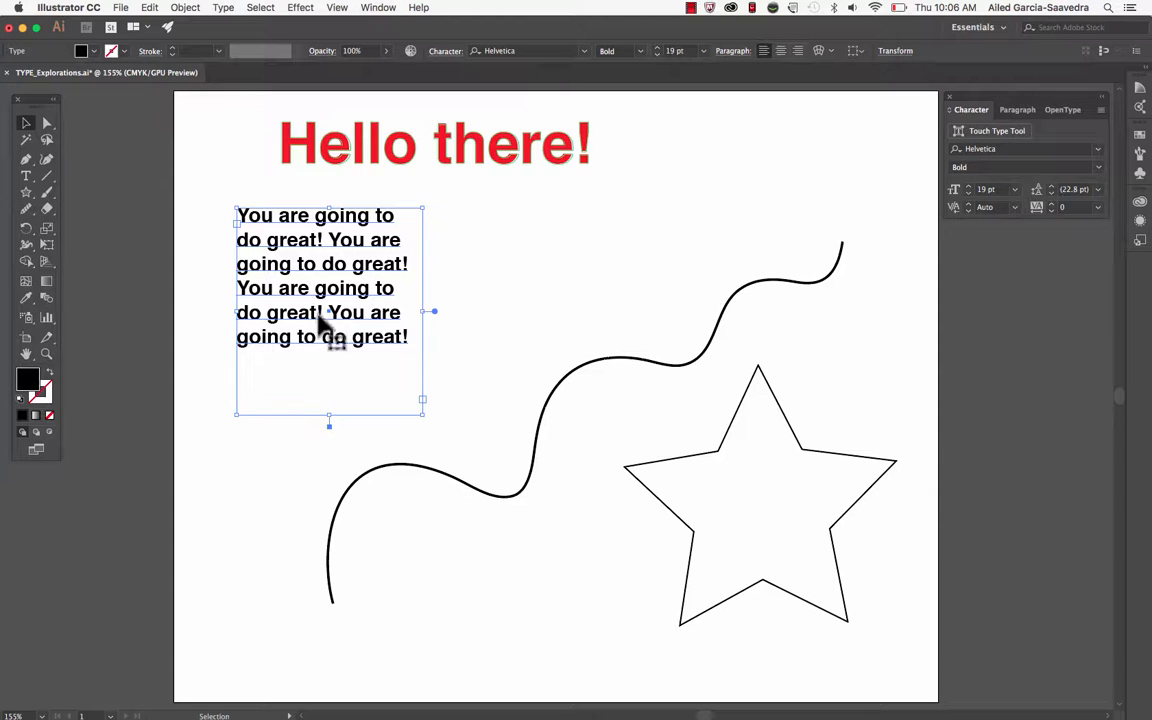
click(455, 287)
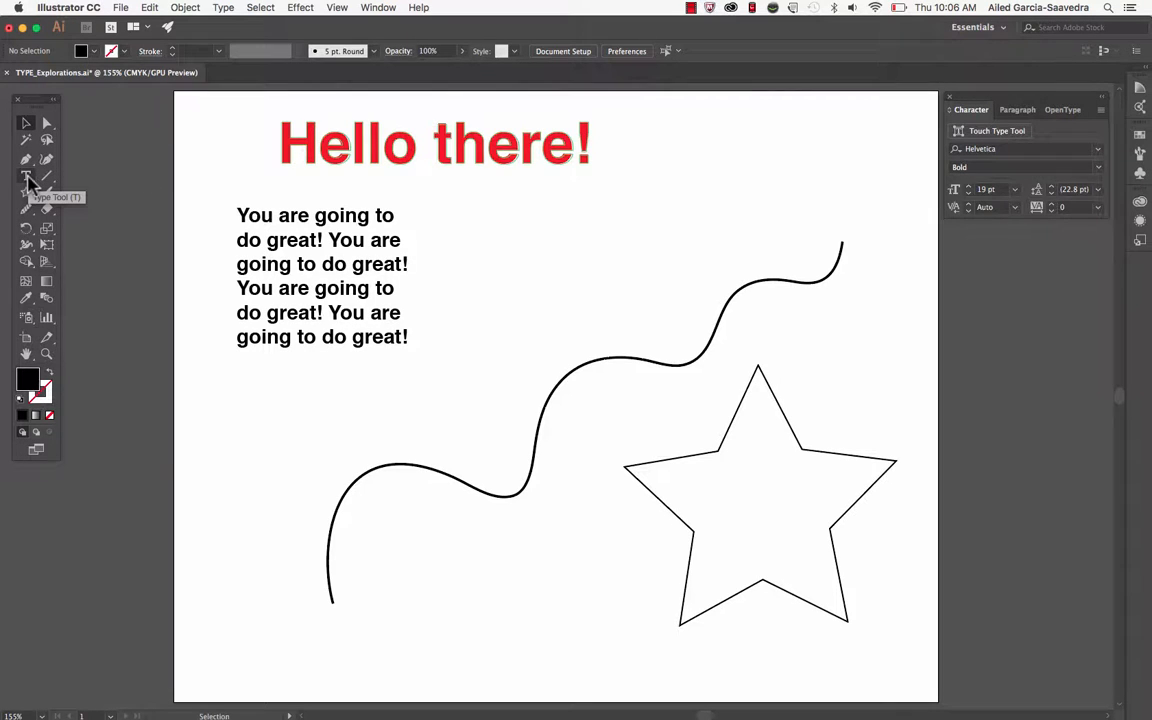
Convert the star into an area type shape with placeholder text and reduce the text's font size to 9 pt
drag(29, 184, 68, 201)
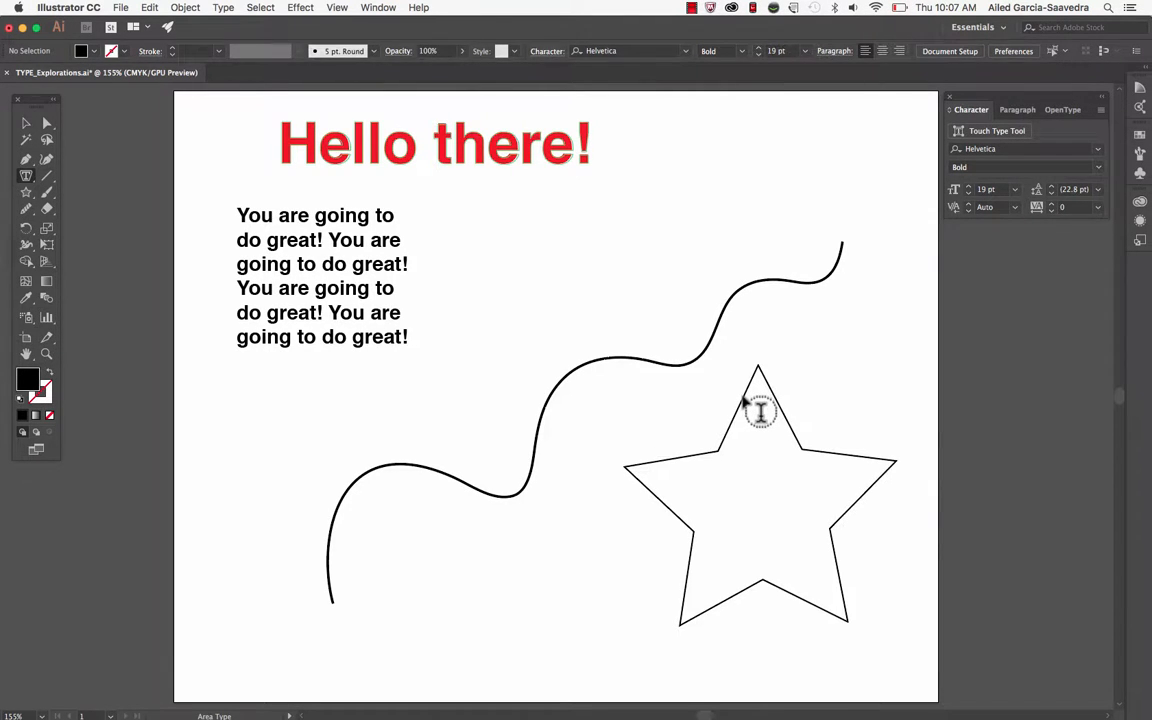
click(759, 411)
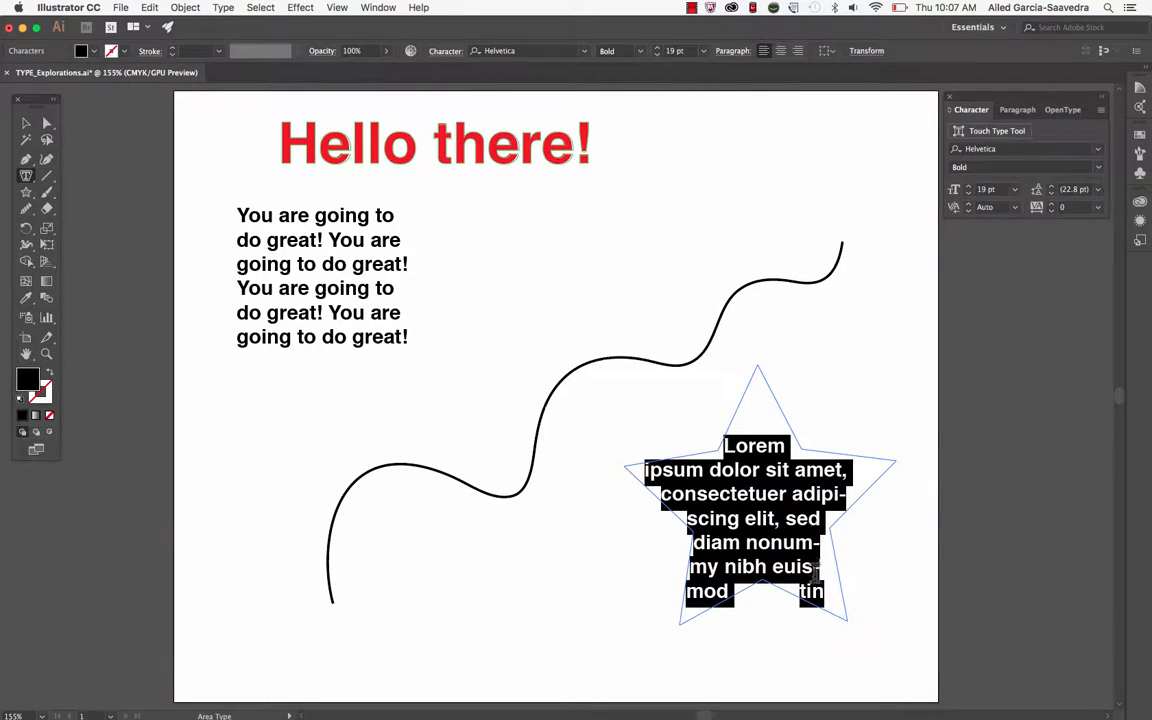
click(658, 54)
click(658, 55)
click(658, 55)
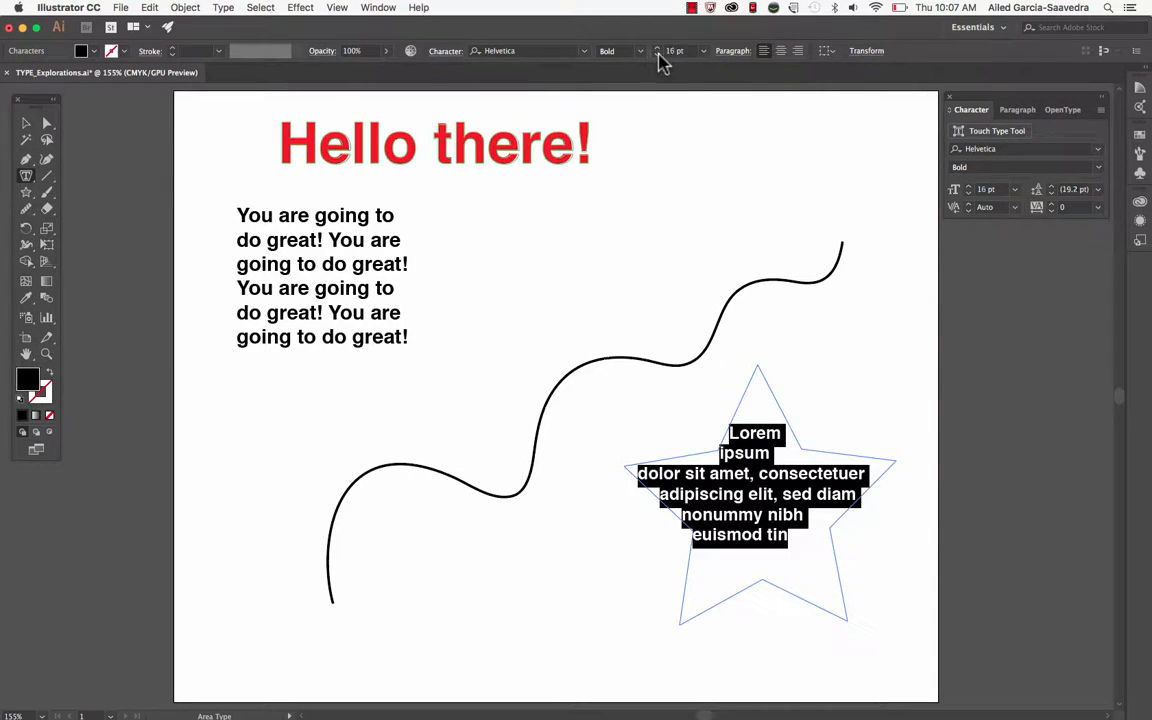
click(658, 55)
click(658, 55)
click(658, 55)
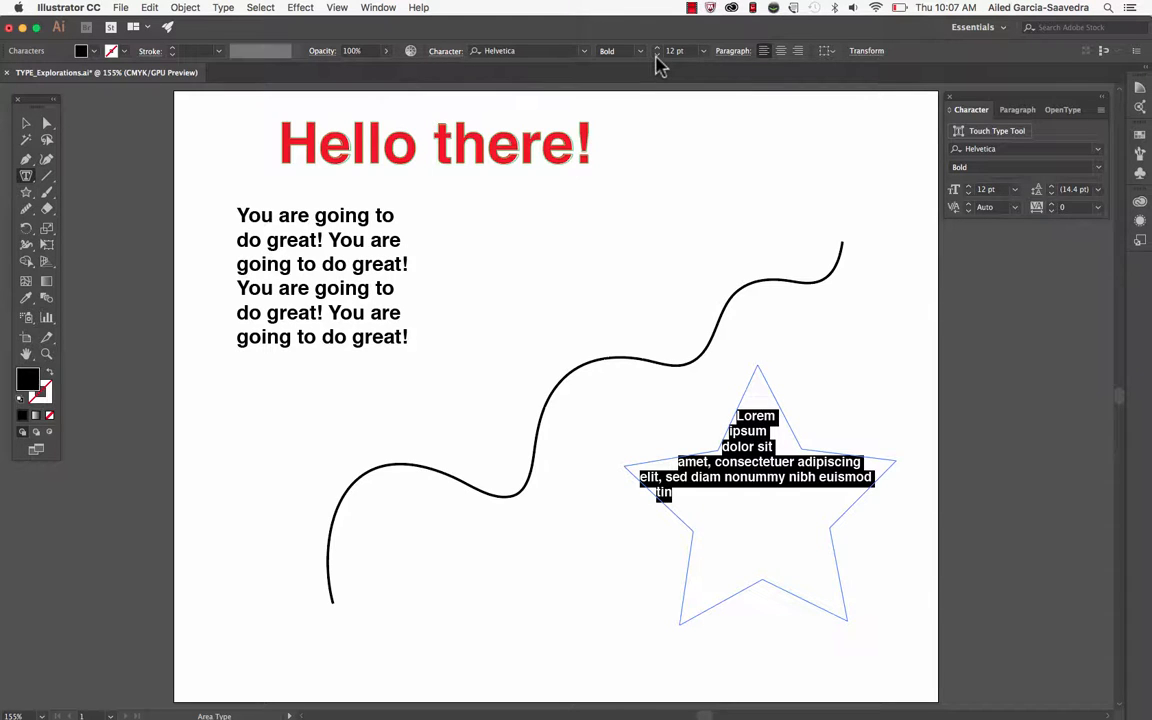
click(657, 56)
click(657, 56)
click(657, 56)
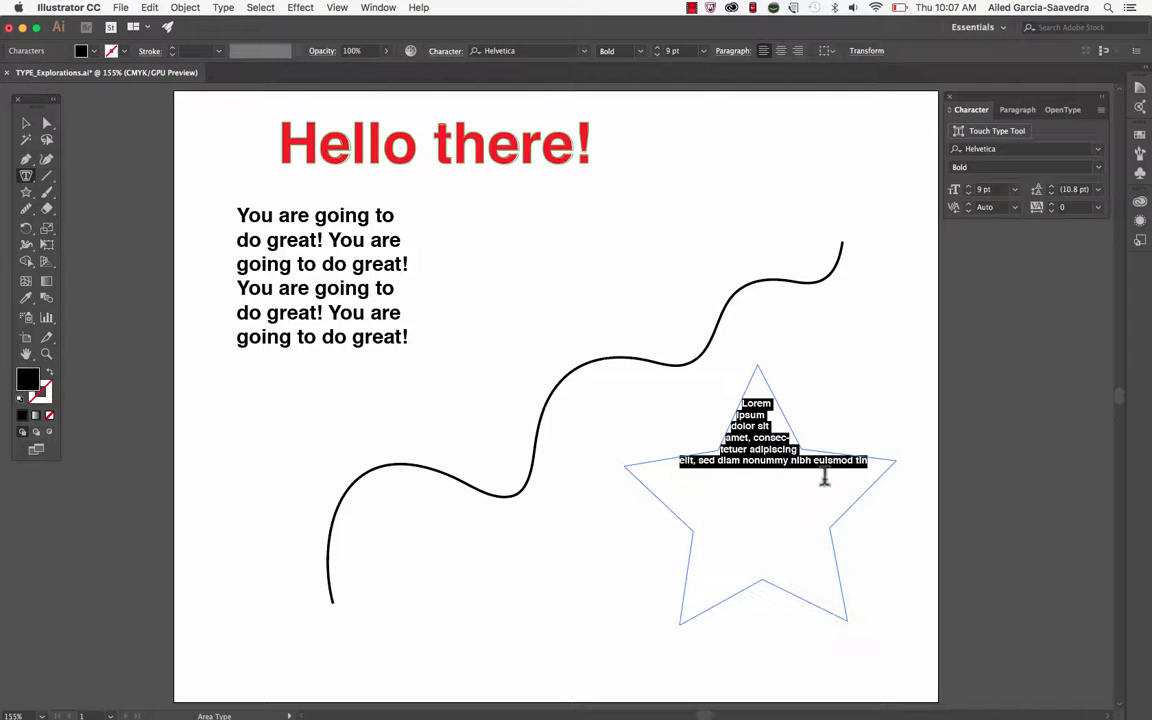
Fill the rest of the star by pasting "You are going to do great!" repeatedly after the placeholder text
click(872, 462)
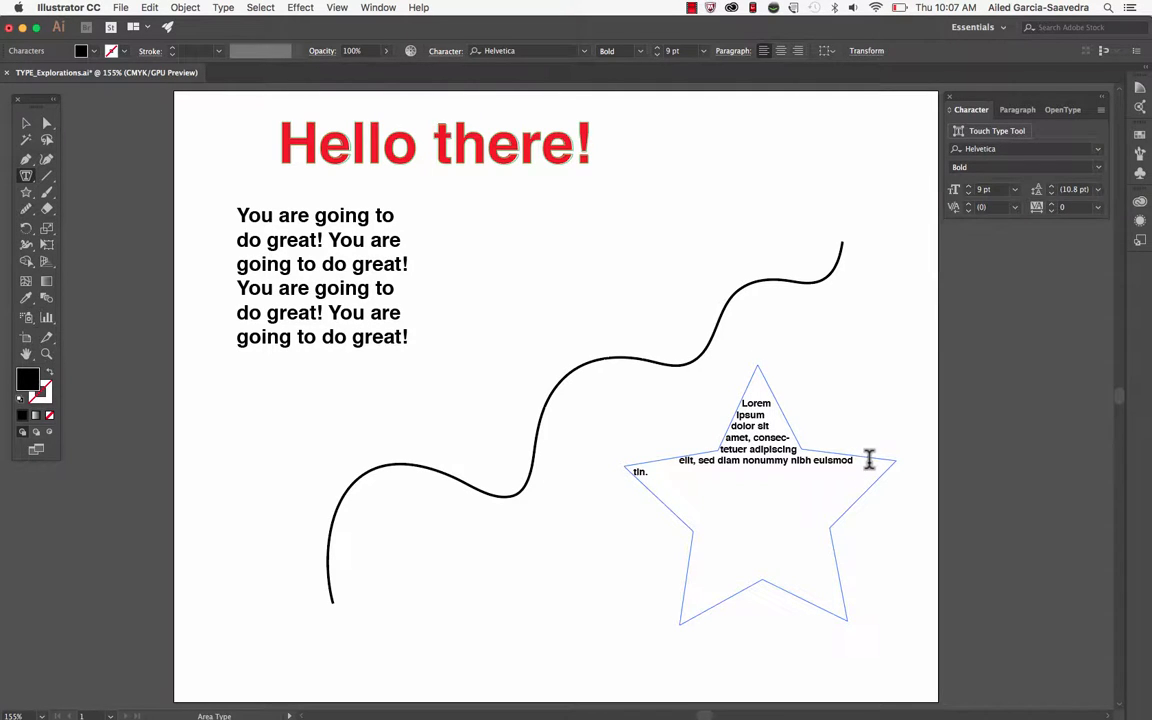
key(super+v)
key(super+v)
key(super+v)
key(super+v)
key(super+v)
key(super+v)
key(super+v)
key(super+v)
key(super+v)
key(super+v)
key(super+v)
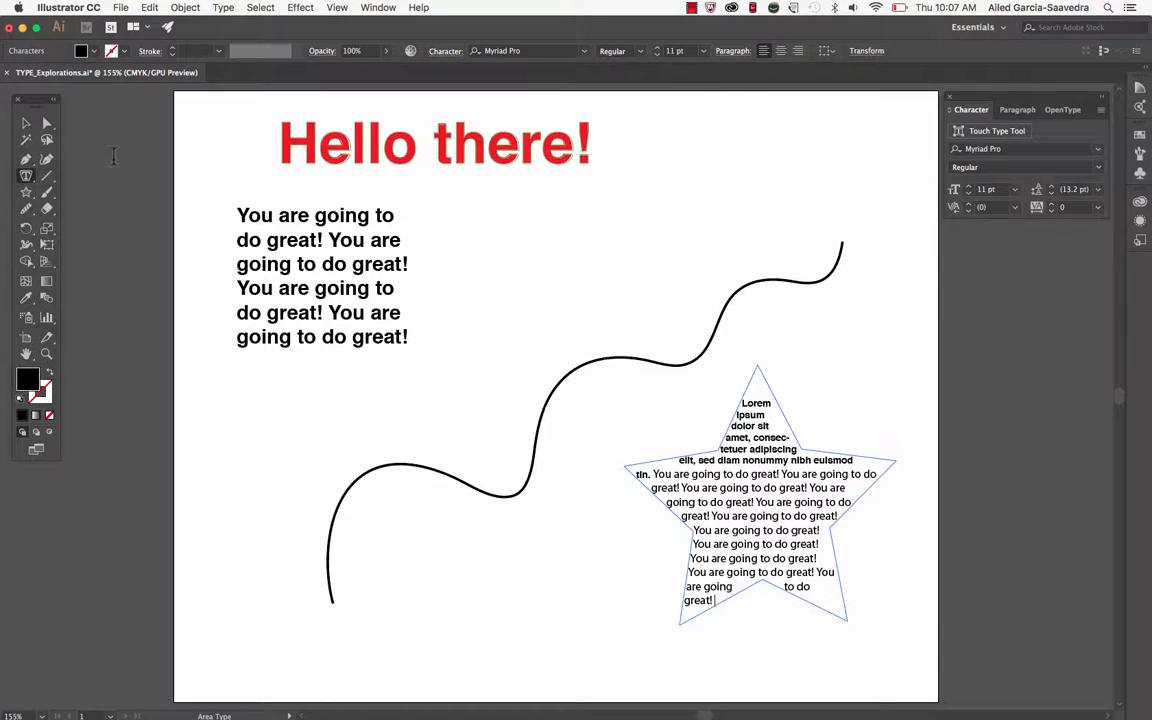
Place type on the wavy path, replacing the placeholder with "Type directly in here" and repeated pastes of "You are going to do great!", and deselect it
click(28, 177)
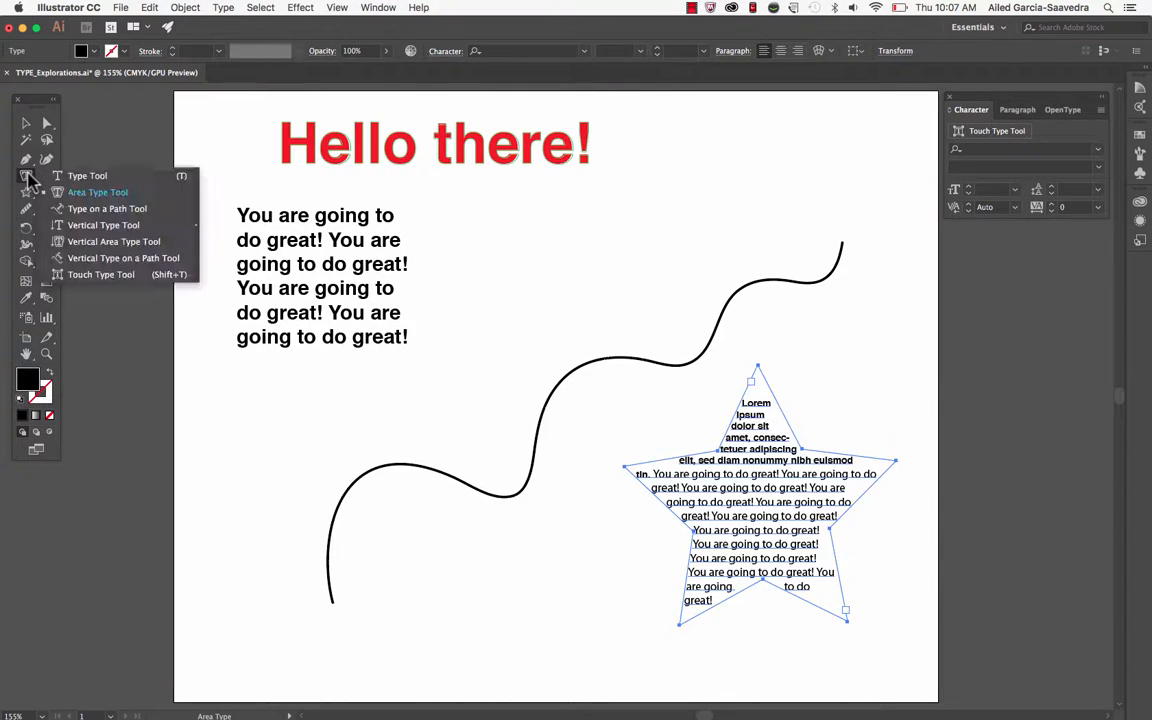
click(62, 210)
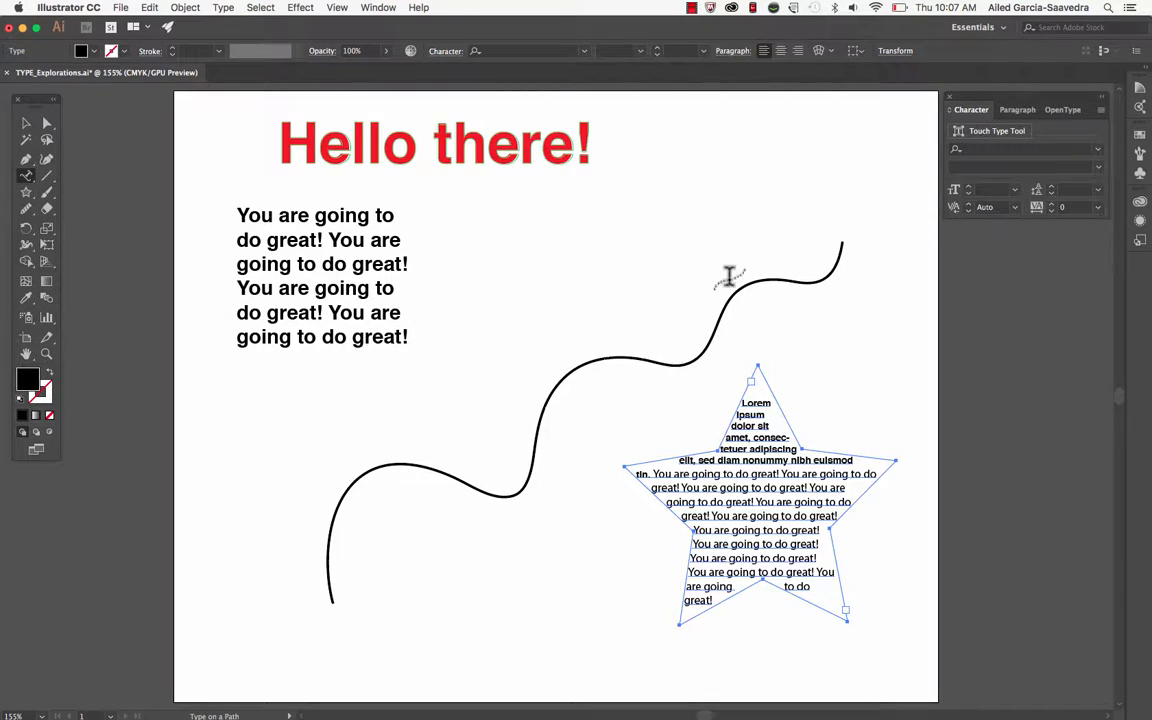
click(331, 598)
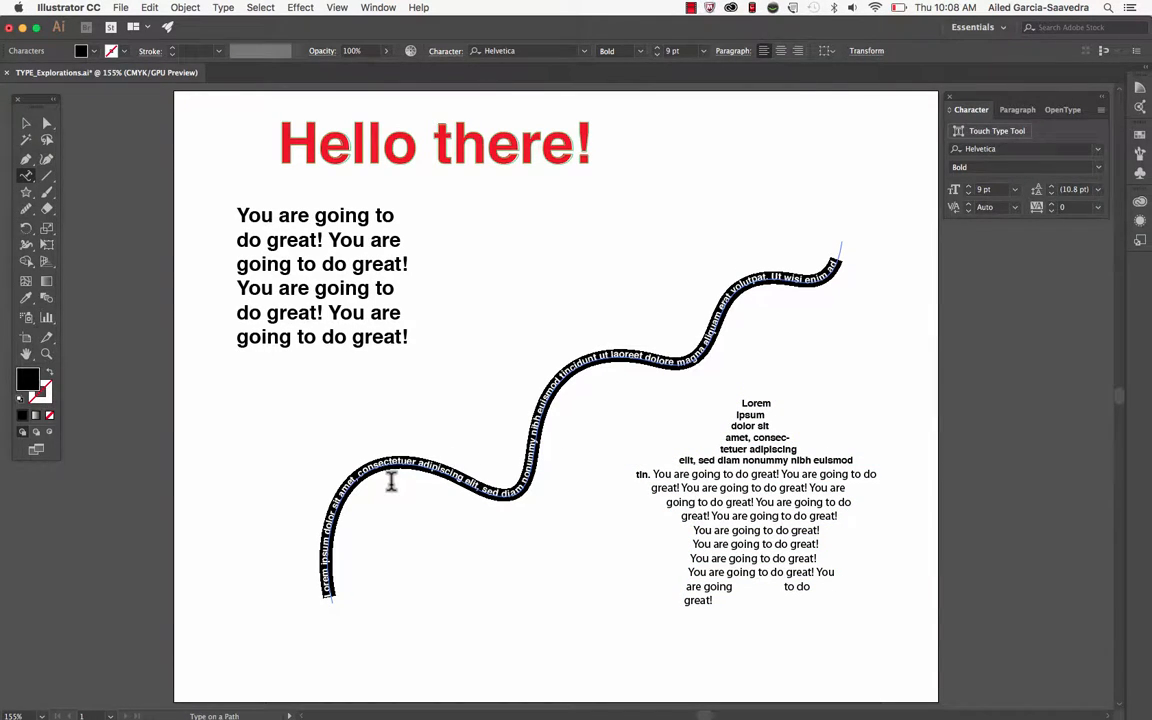
key(super)
key(BackSpace)
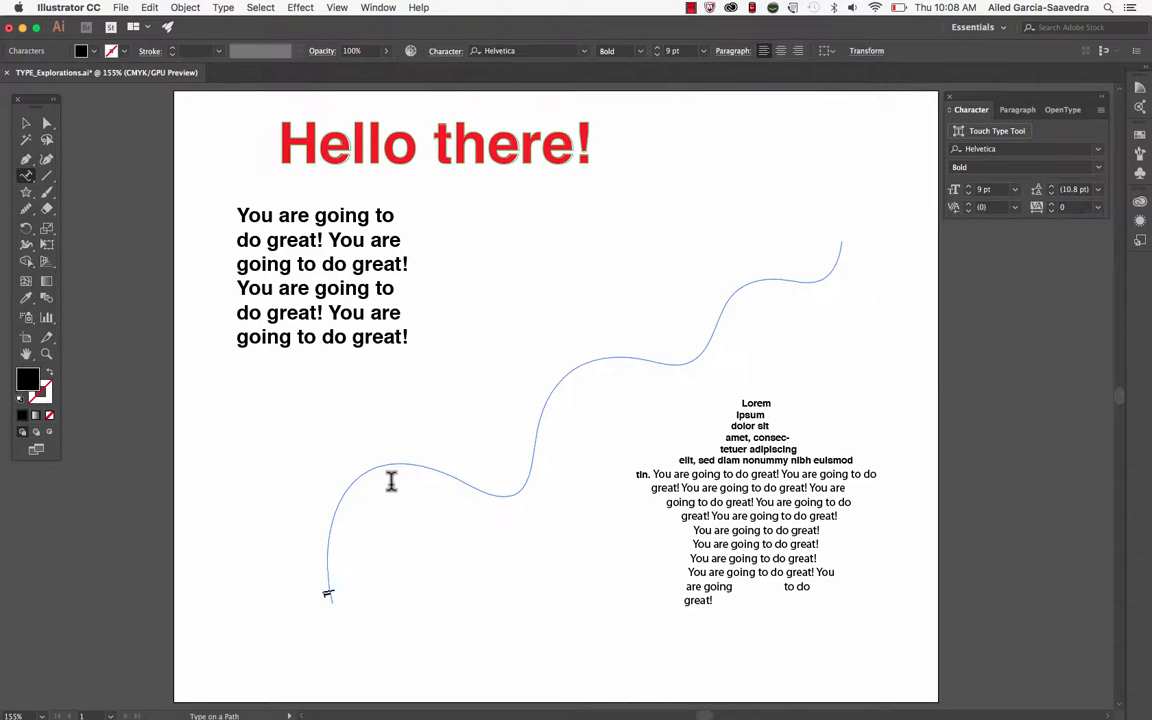
text(You are going to do great! You are going to do great! You are going to do great! You are going to do great! You are going to do great!)
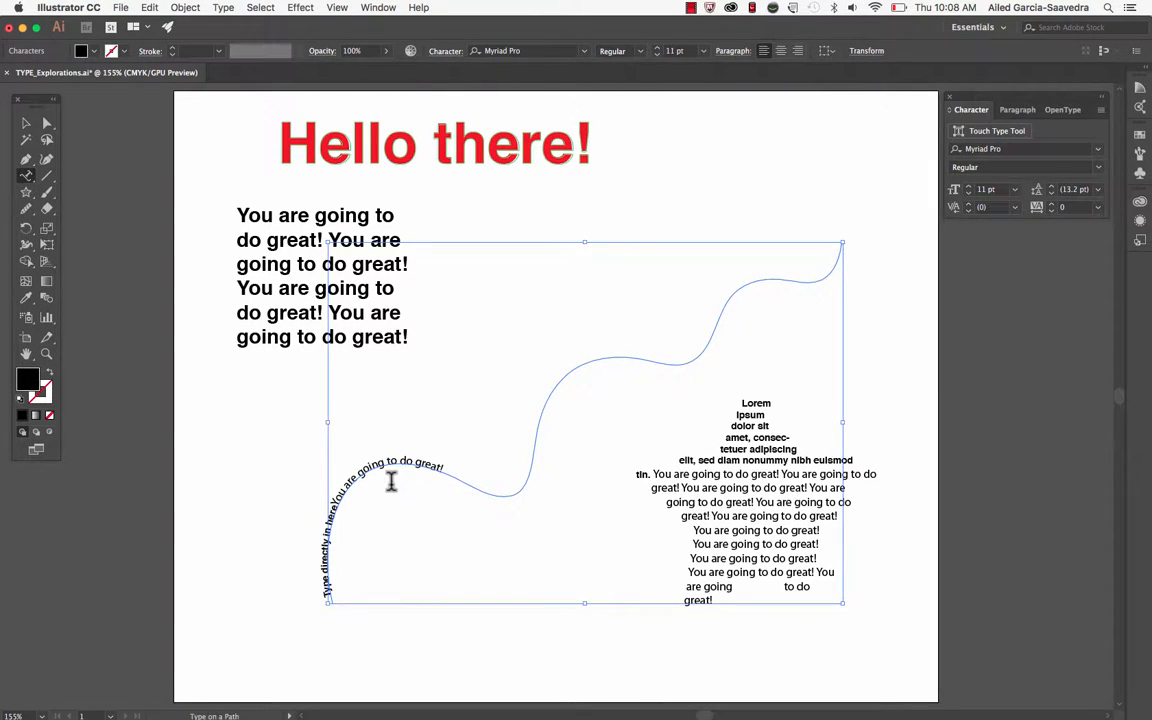
click(26, 124)
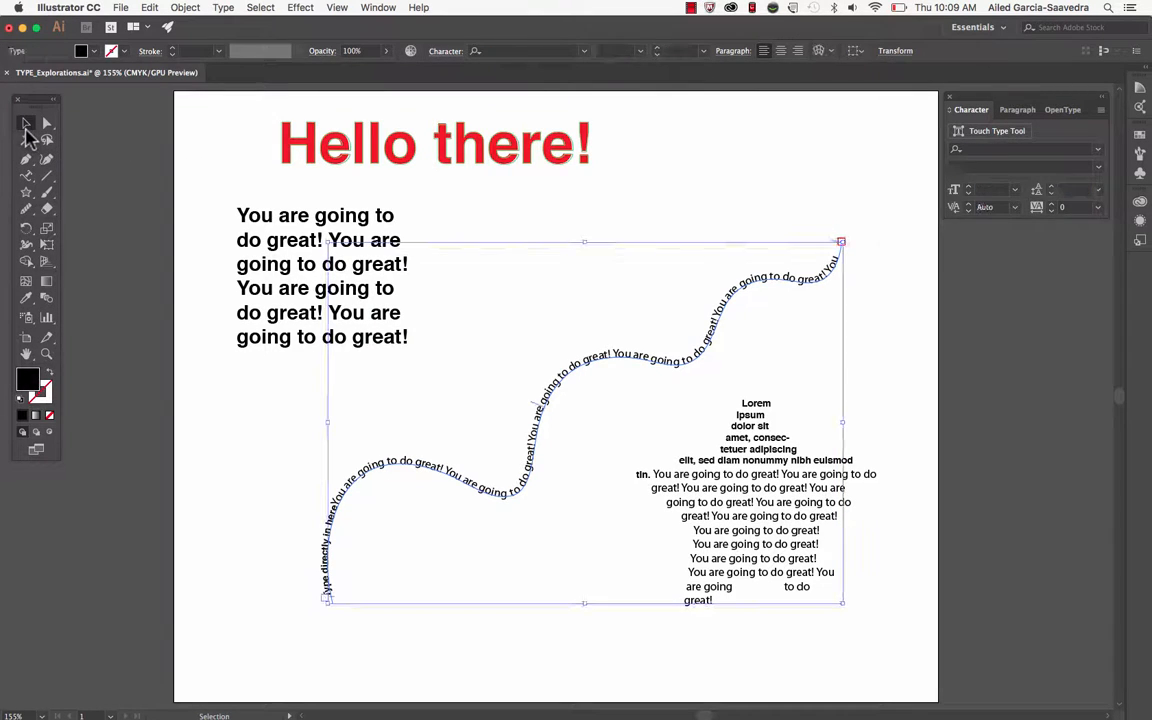
click(476, 222)
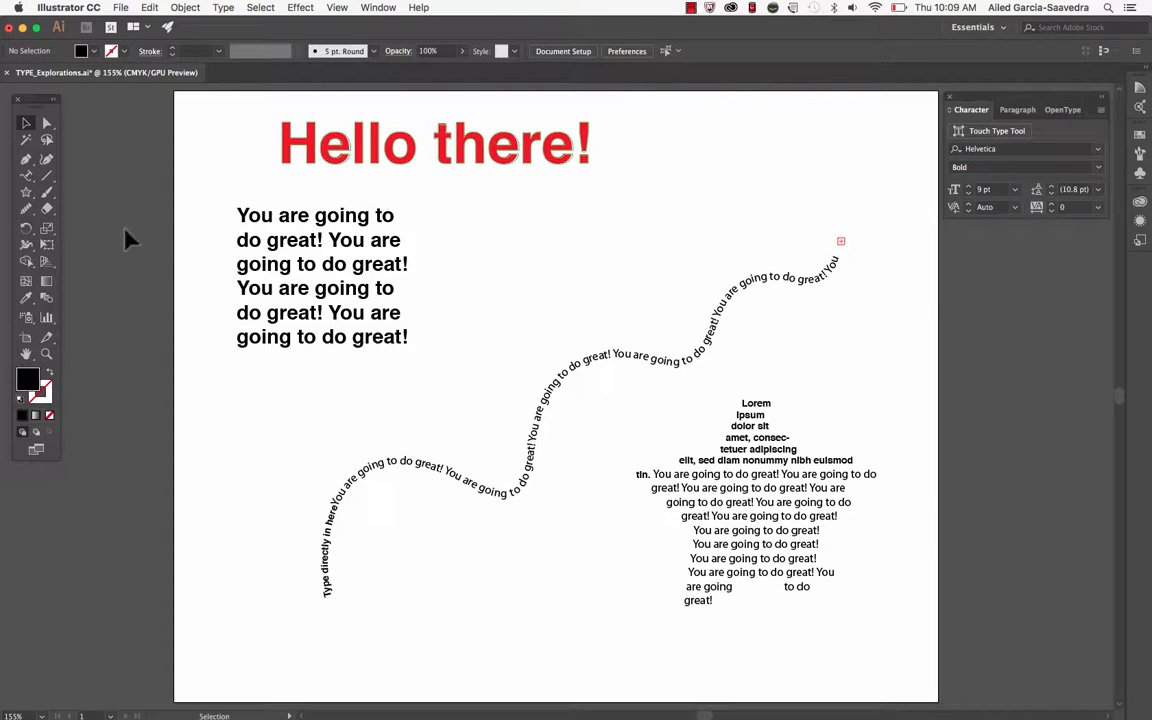
Add a vertical point text with the placeholder "Lorem ipsum" below the paragraph using the Vertical Type tool
drag(26, 175, 132, 236)
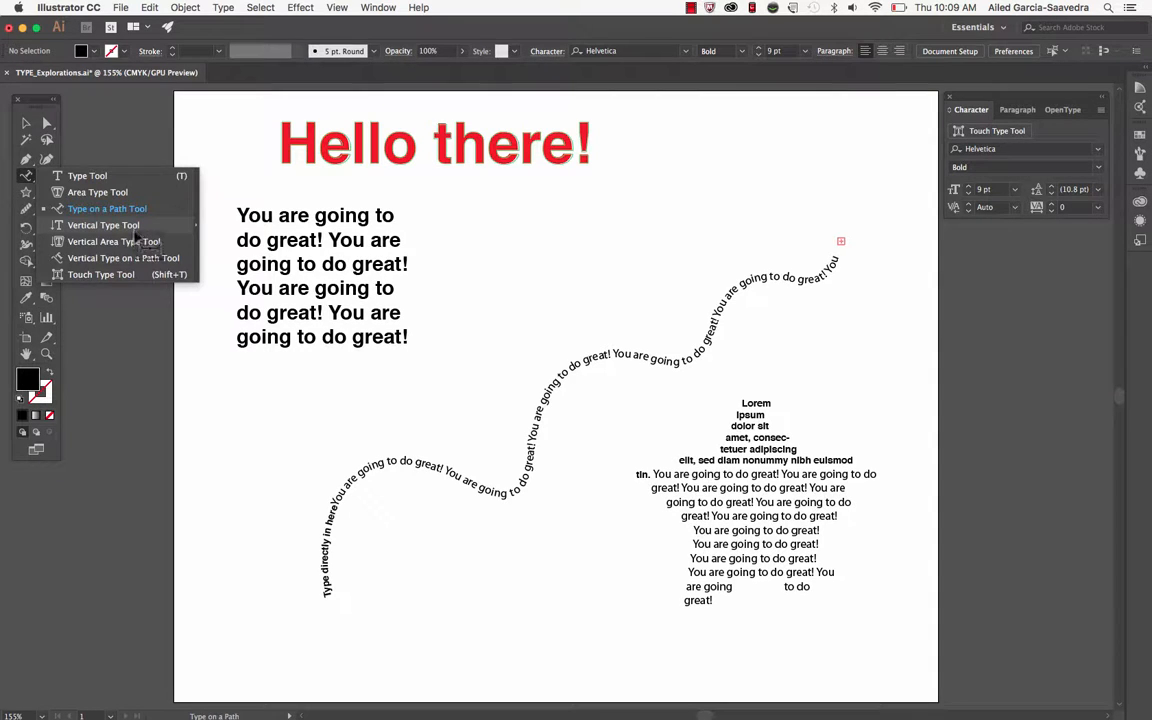
click(135, 229)
click(257, 405)
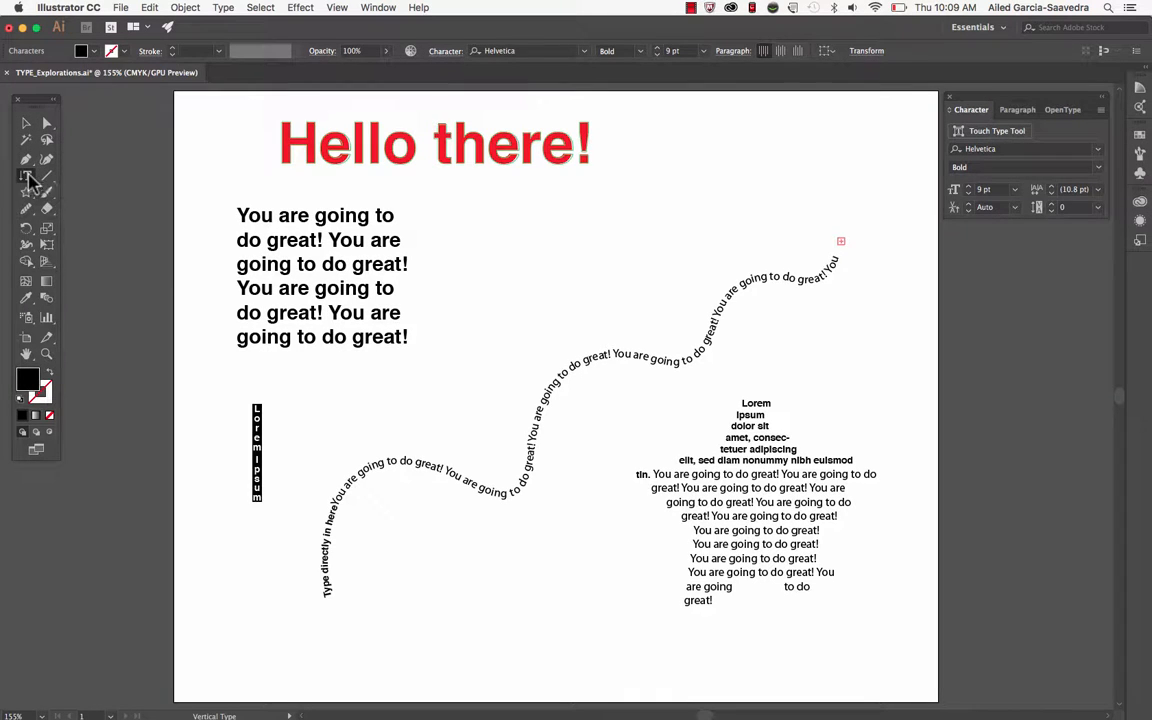
drag(26, 175, 82, 247)
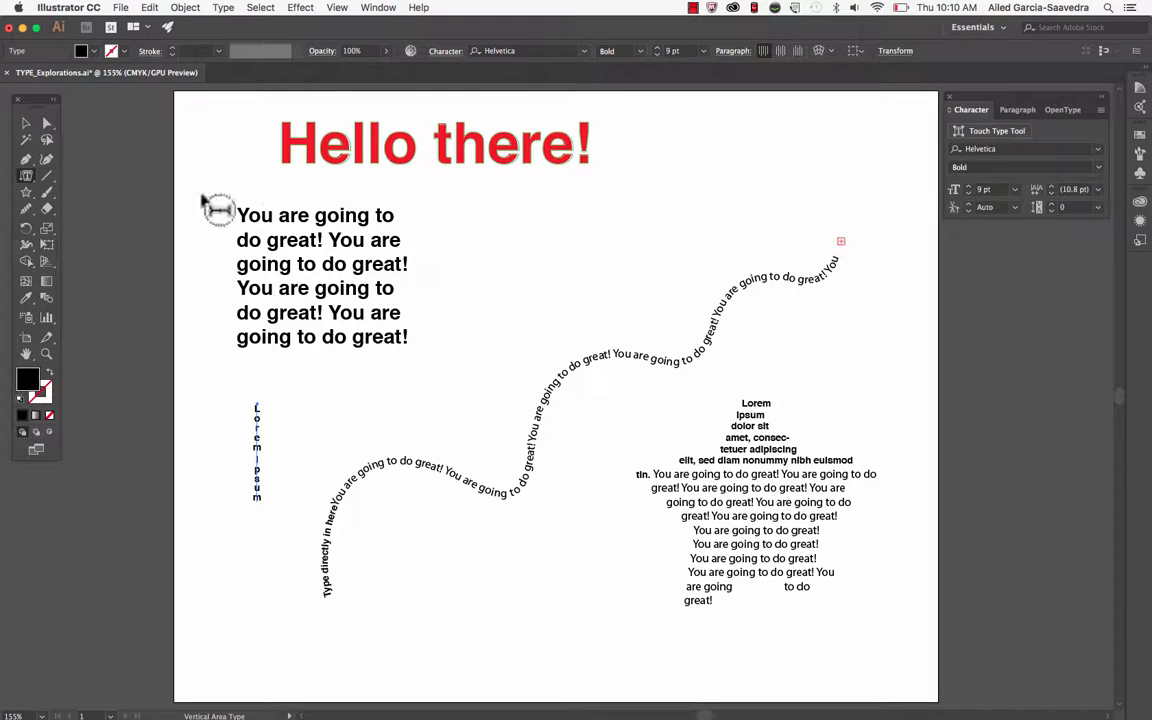
click(27, 176)
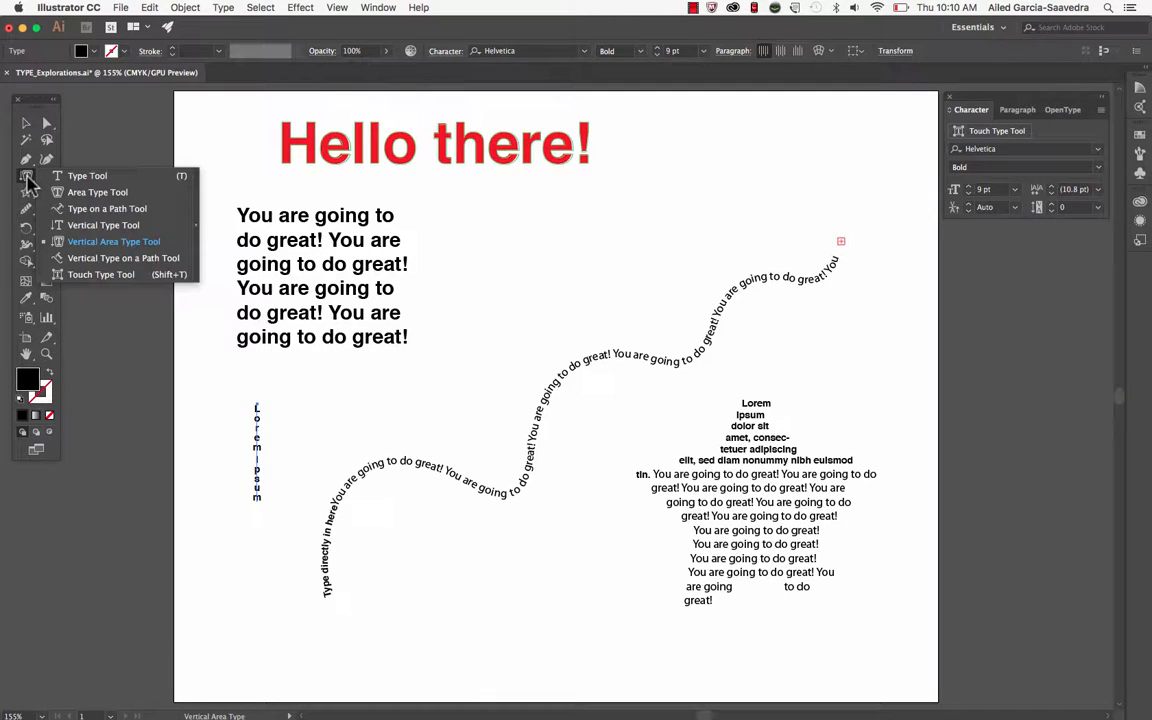
click(84, 260)
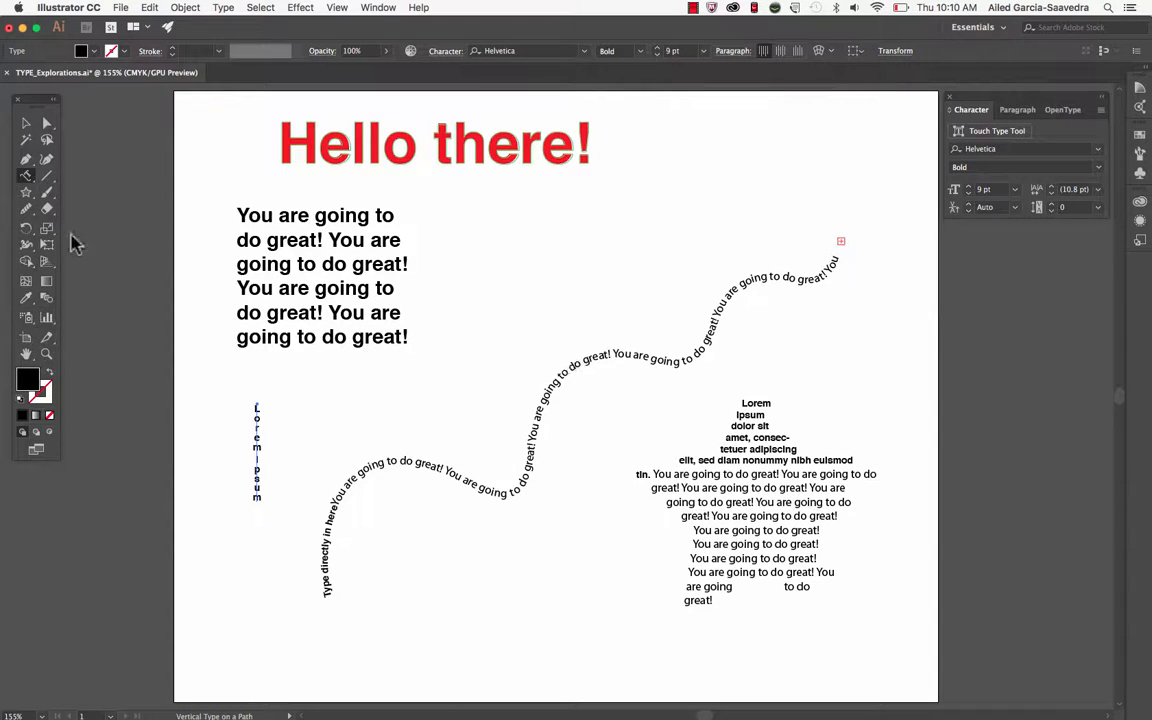
Raise the "o" of "Hello" in the red heading above the baseline using the Touch Type tool
click(26, 177)
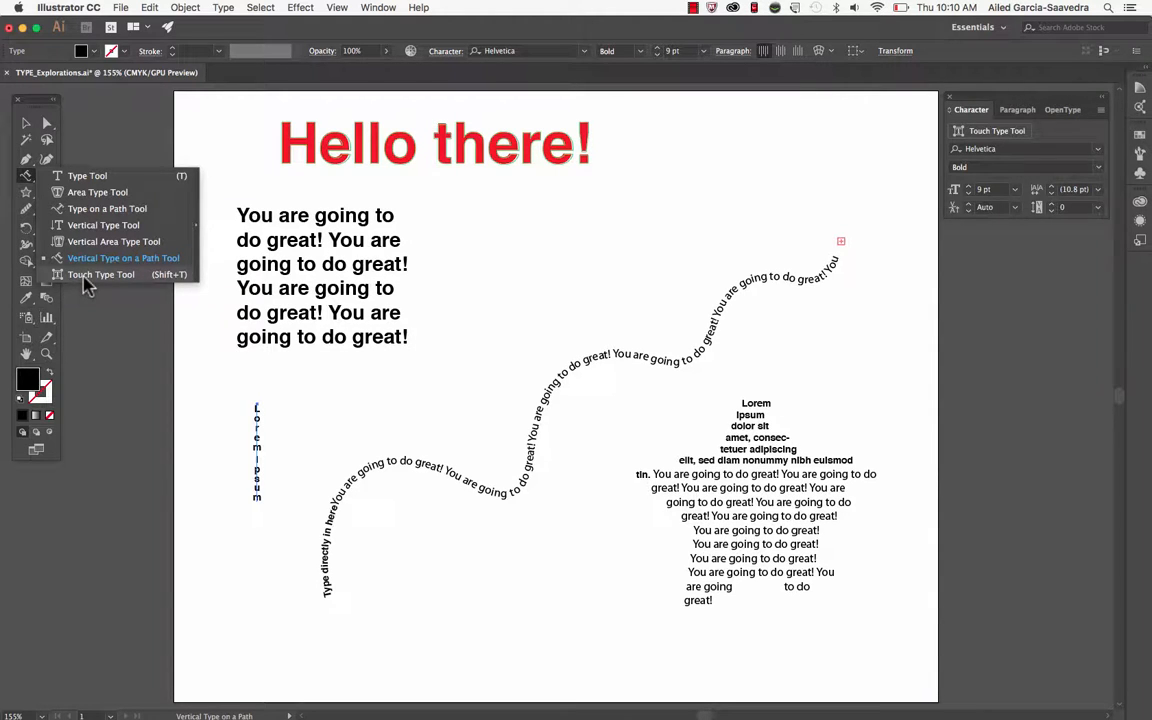
click(88, 276)
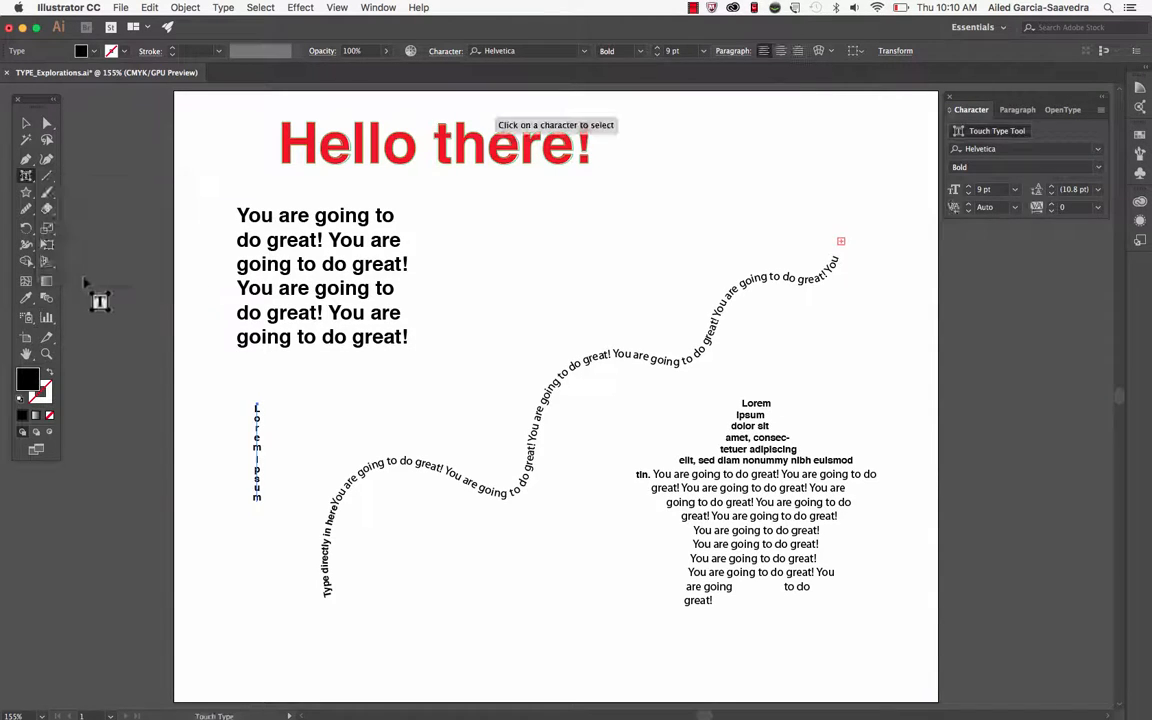
click(412, 145)
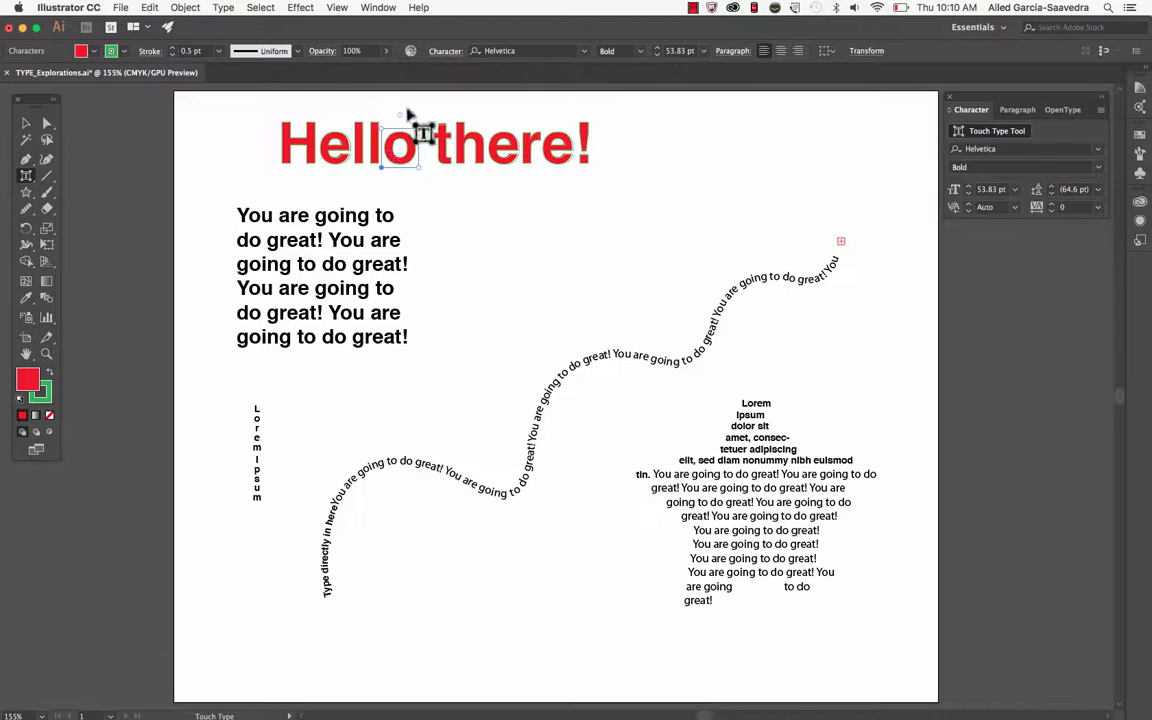
drag(413, 150, 406, 101)
Rotate the "h" of "there" slightly clockwise and the first "l" of "Hello" slightly counterclockwise as individual characters
click(497, 148)
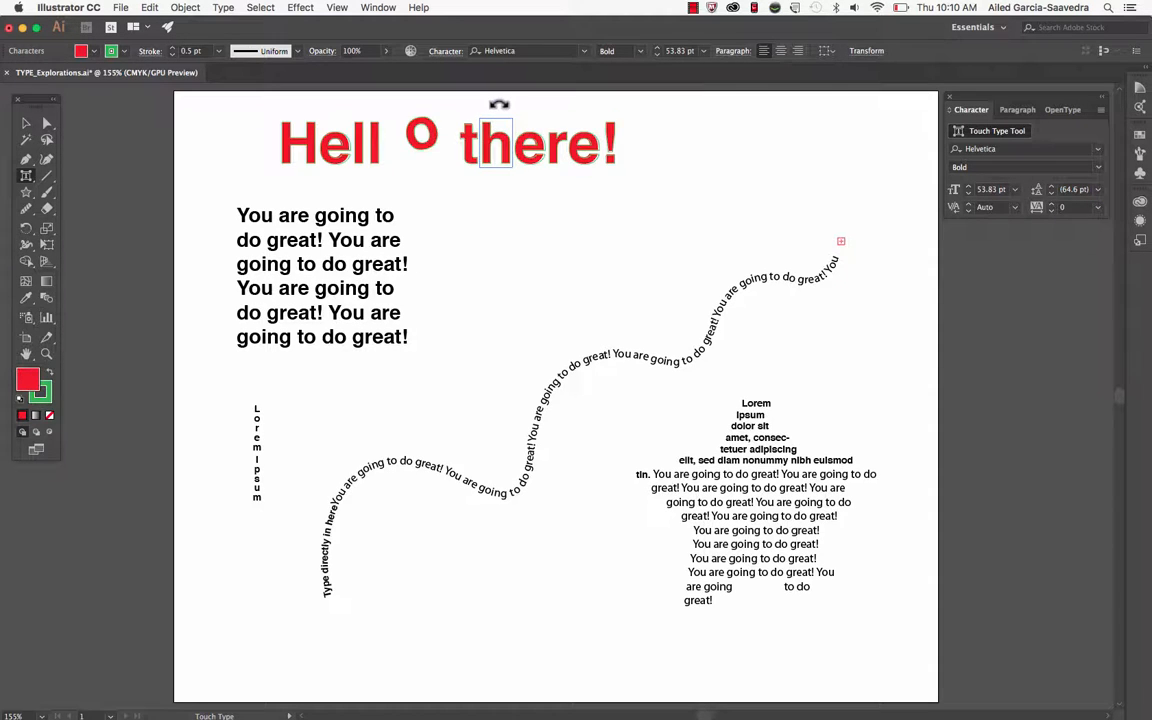
drag(499, 104, 536, 116)
click(552, 142)
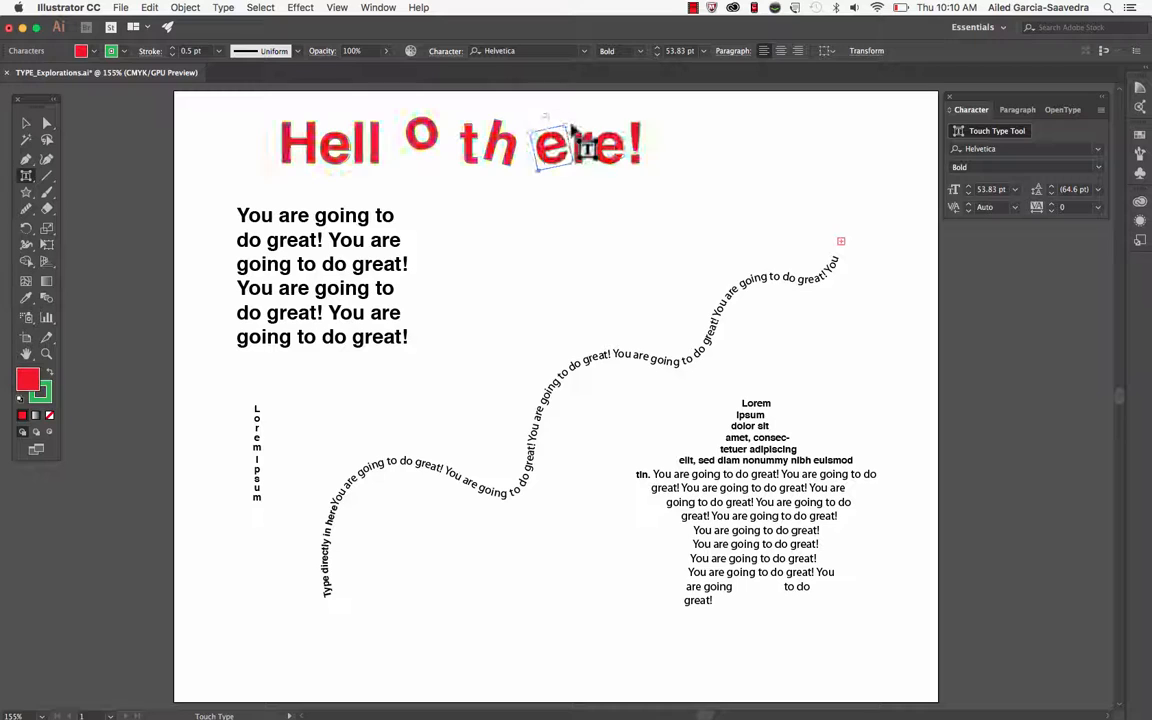
click(358, 148)
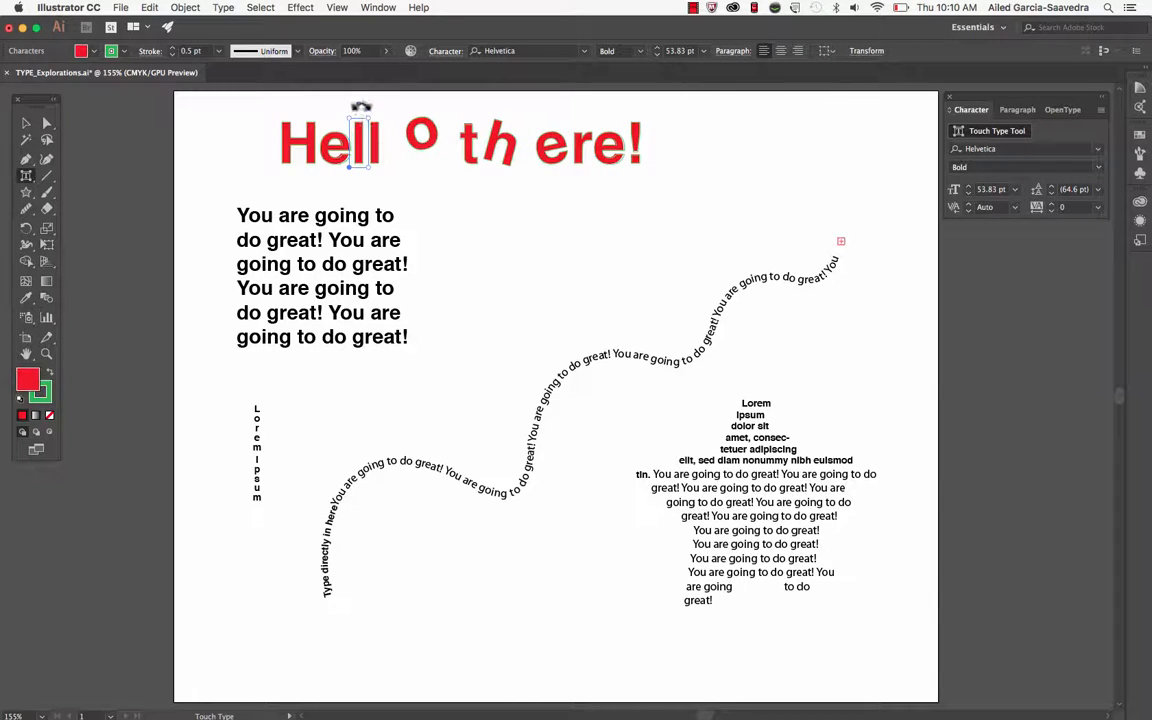
drag(361, 106, 354, 107)
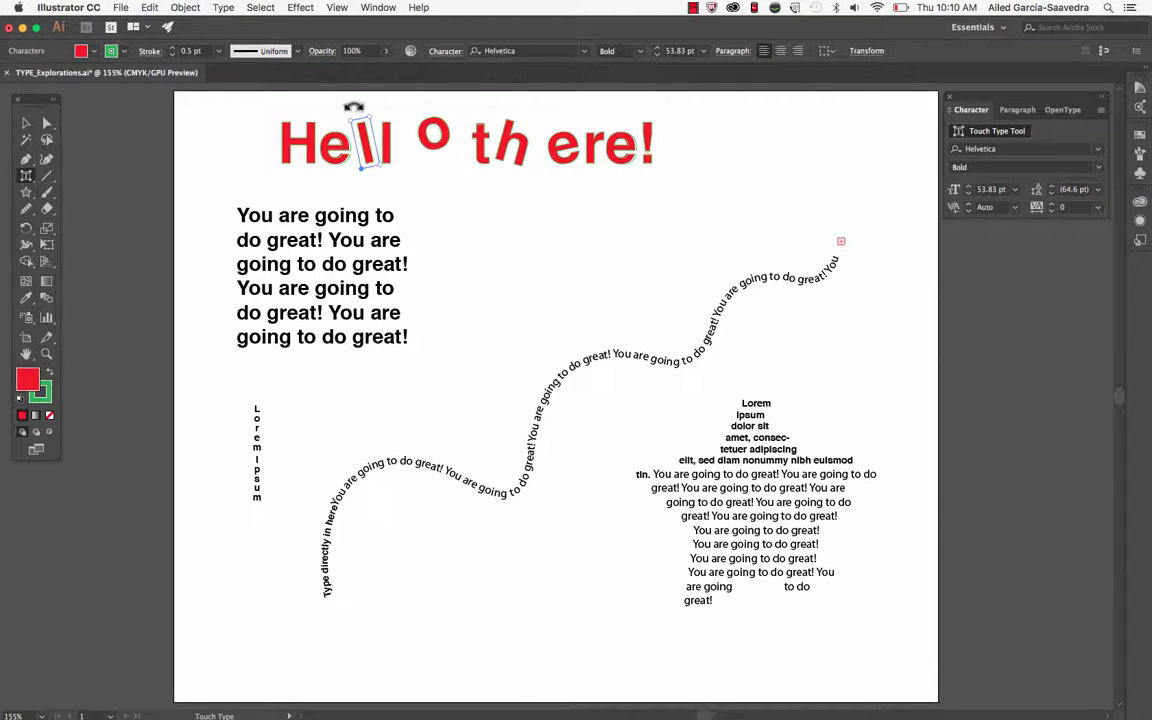
click(28, 177)
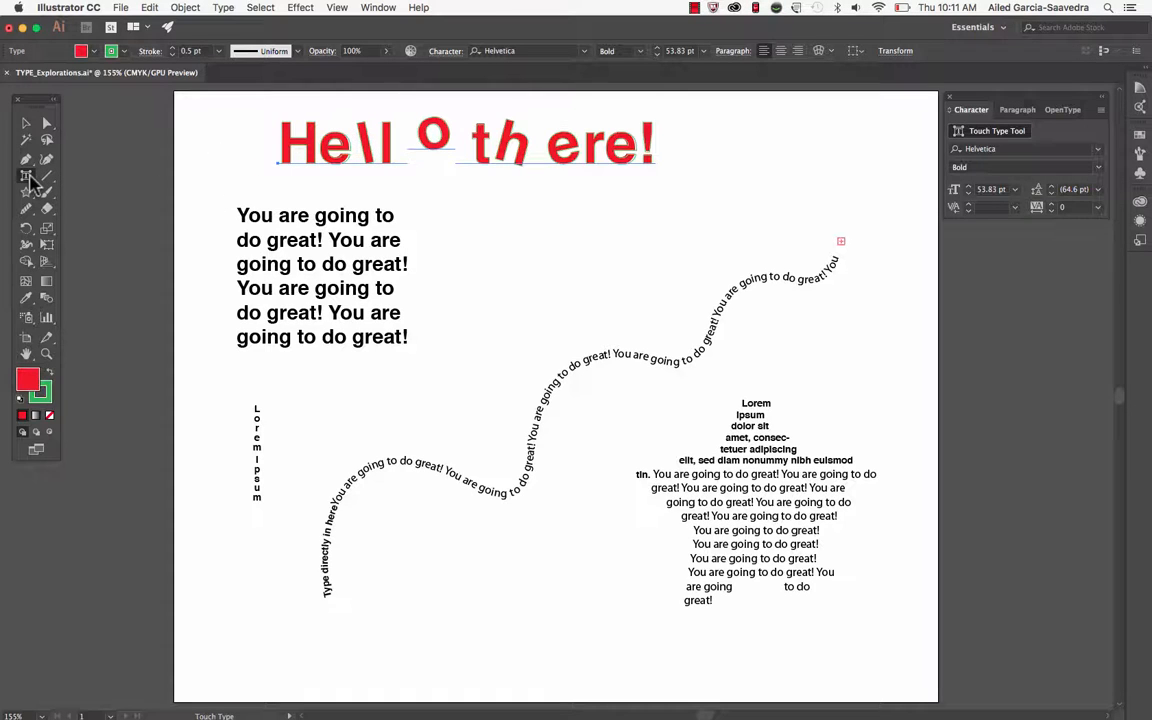